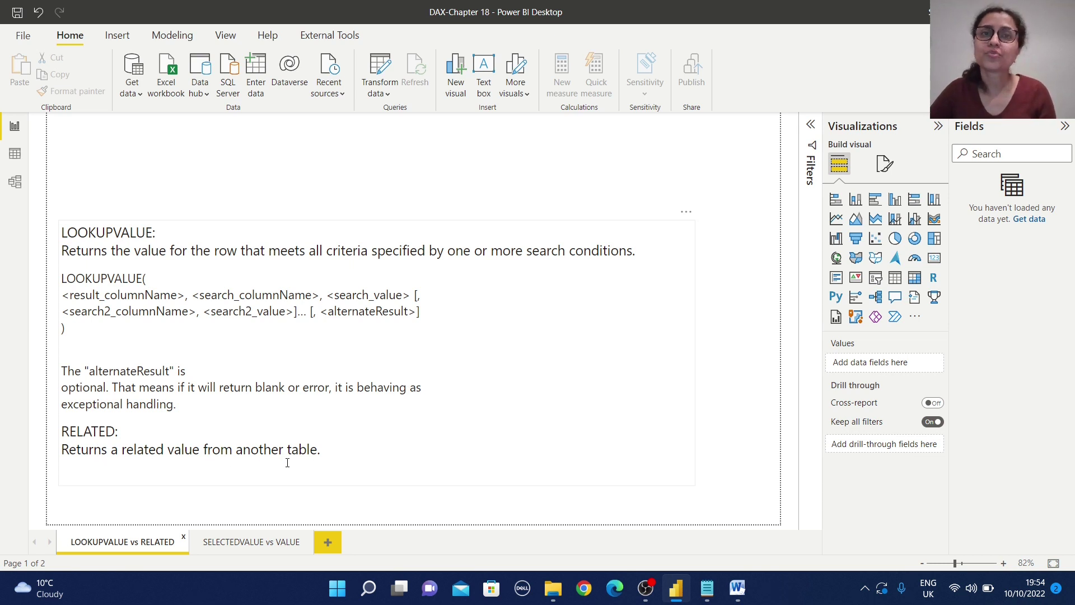
- Show the SELECTEDVALUE vs VALUE notes page and add a new blank report page
{"action": "left_click", "coordinate": [236, 542]}
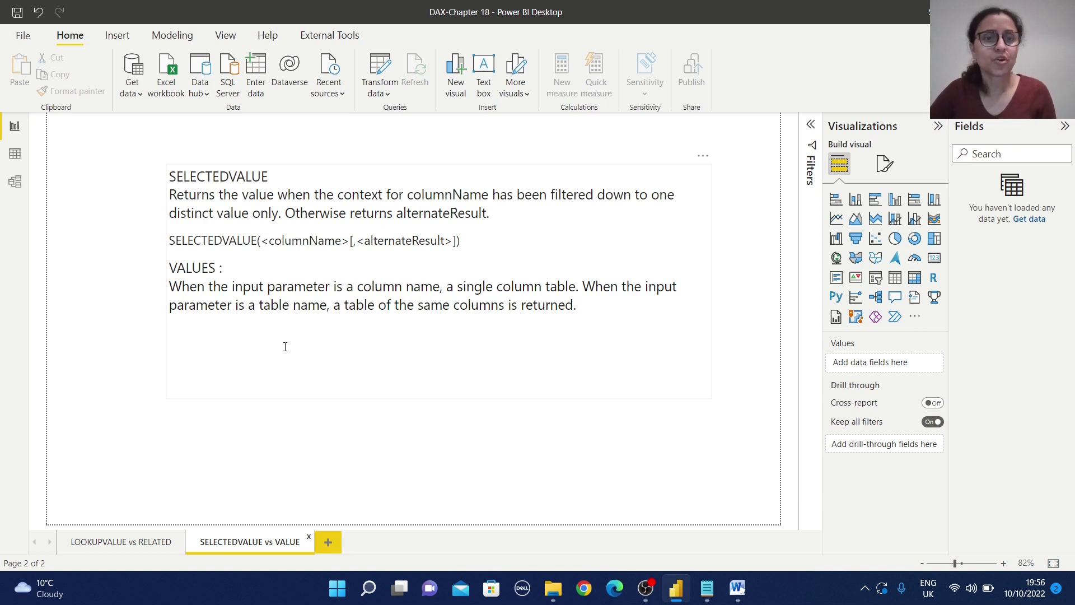
{"action": "left_click", "coordinate": [332, 544]}
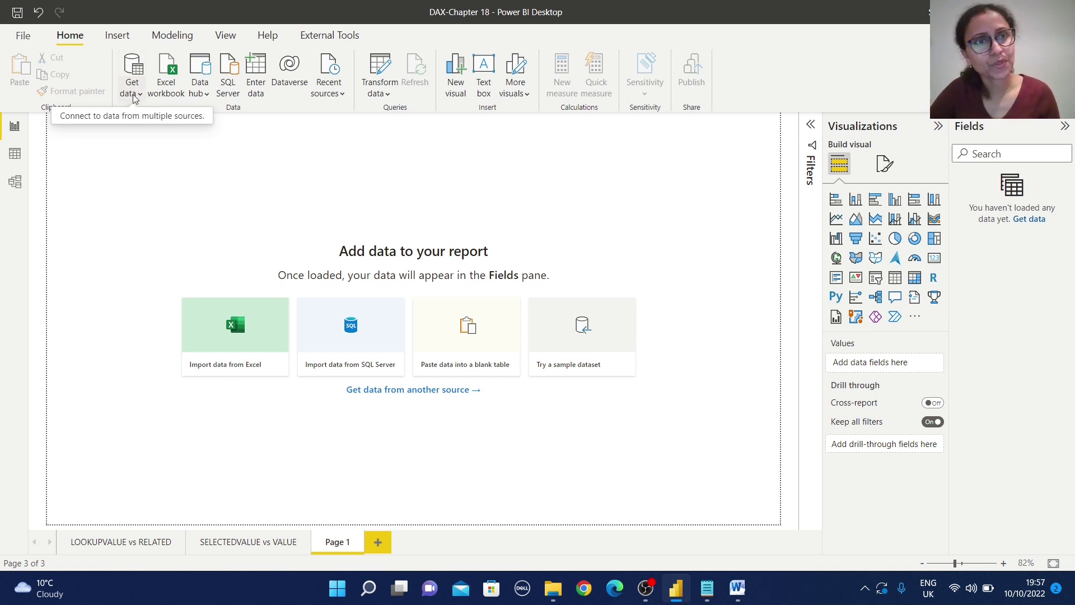
- Import the Dim-Product, Fact-Sales and Product_No_Relation tables from the Excel workbook Data_Set_DAX_chap18.xlsx
{"action": "left_click", "coordinate": [140, 95]}
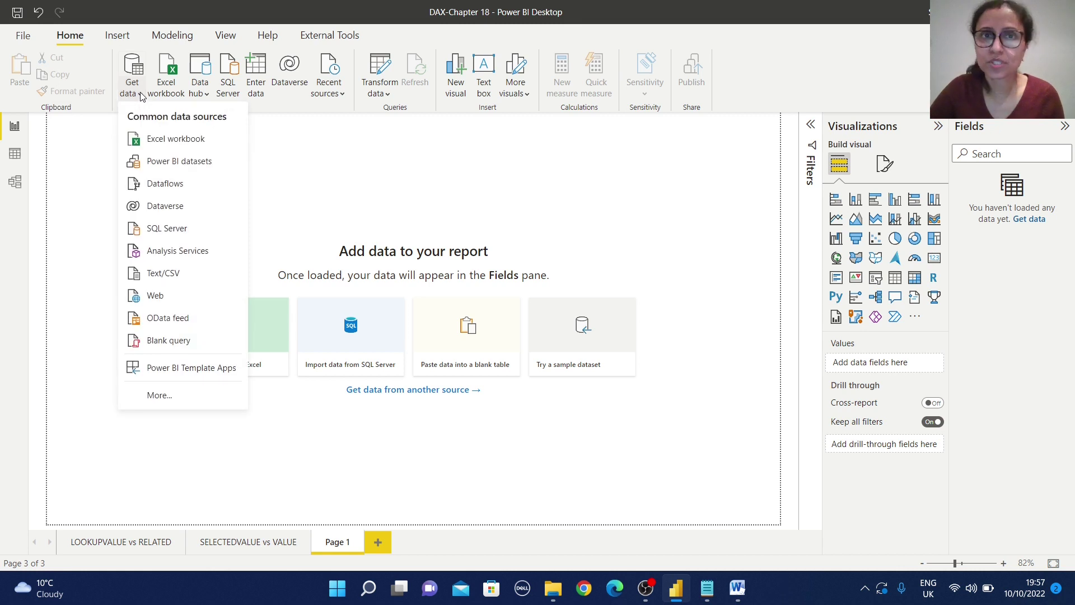
{"action": "left_click", "coordinate": [170, 140]}
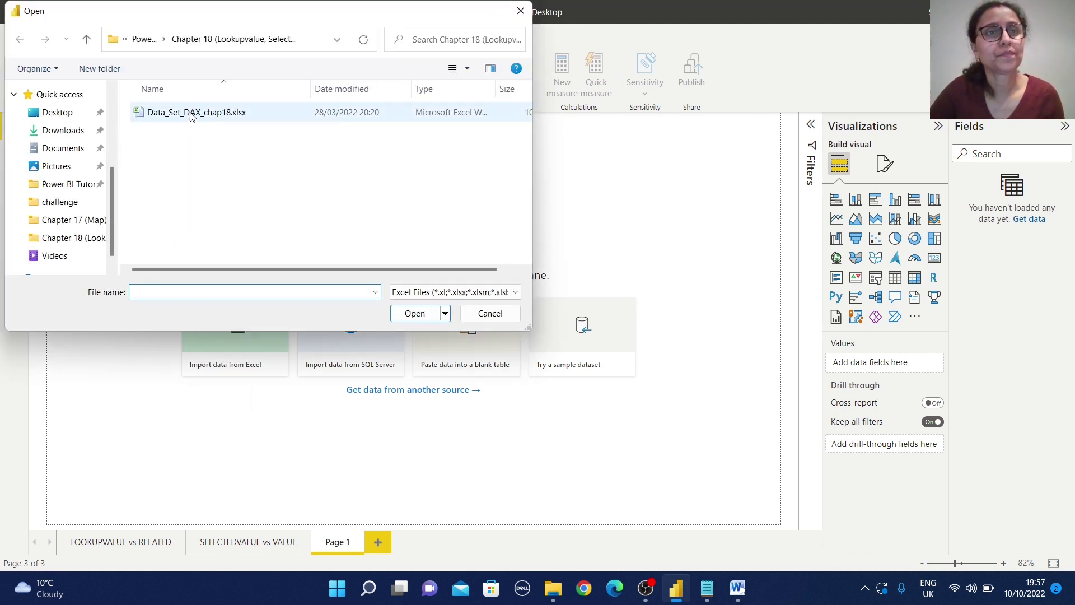
{"action": "left_click", "coordinate": [193, 112]}
{"action": "left_click", "coordinate": [415, 313]}
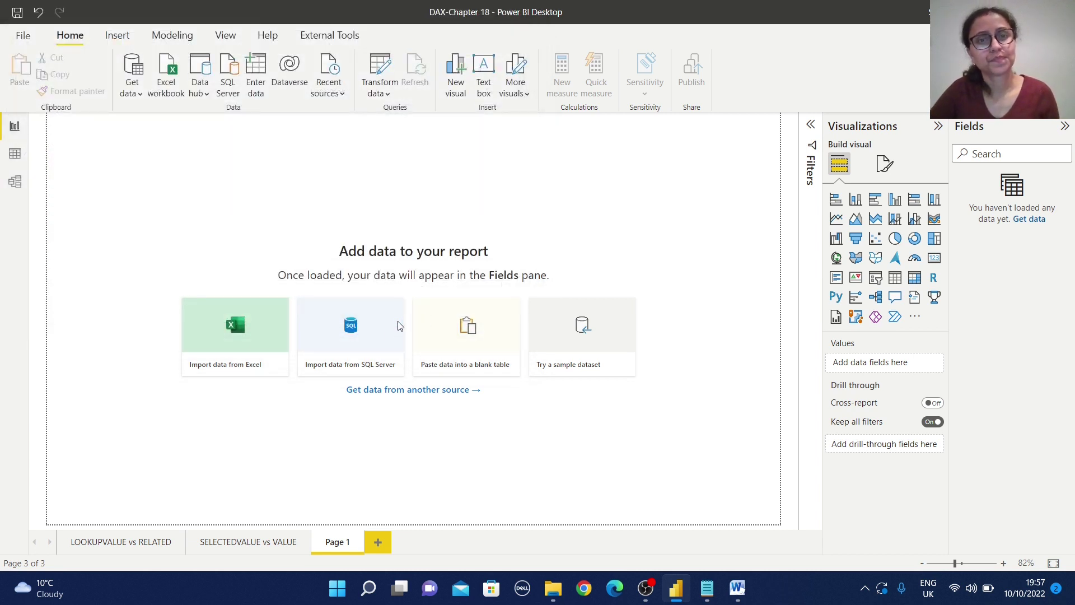
{"action": "left_click", "coordinate": [272, 157]}
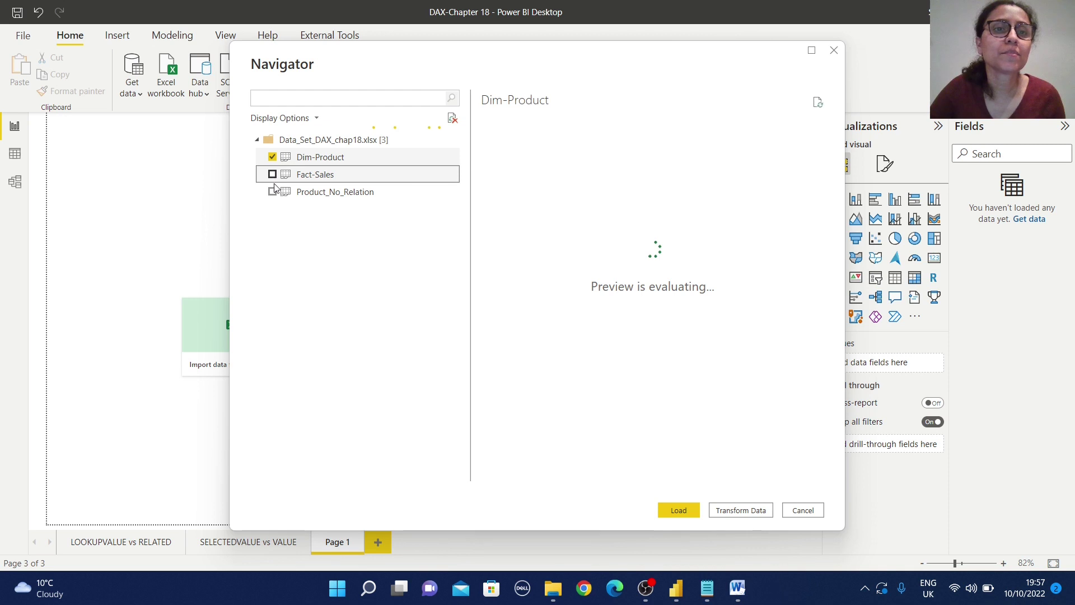
{"action": "left_click", "coordinate": [272, 175]}
{"action": "left_click", "coordinate": [272, 192]}
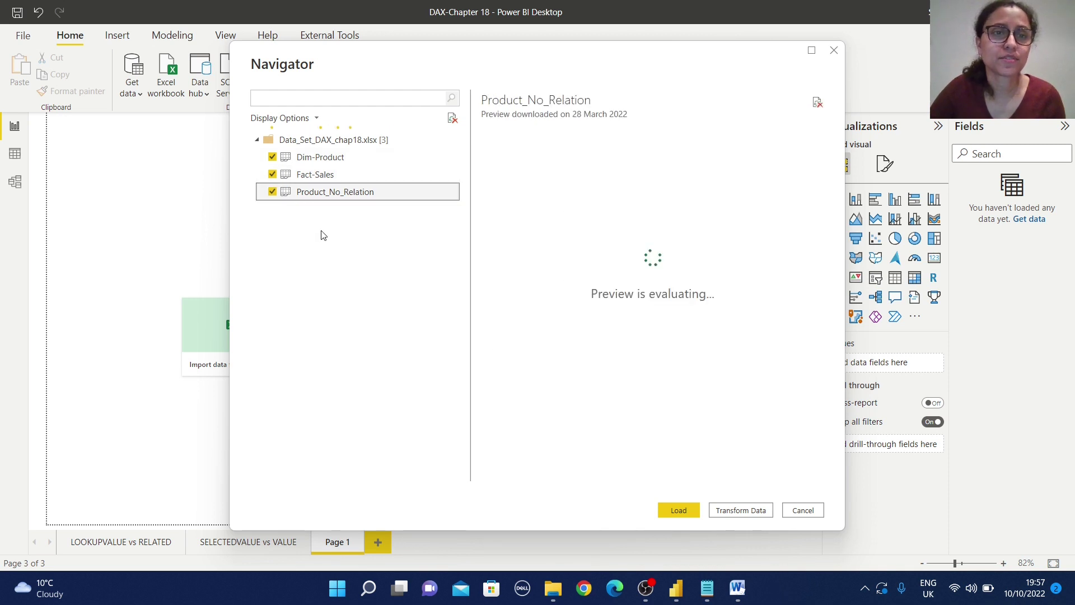
{"action": "left_click", "coordinate": [678, 510]}
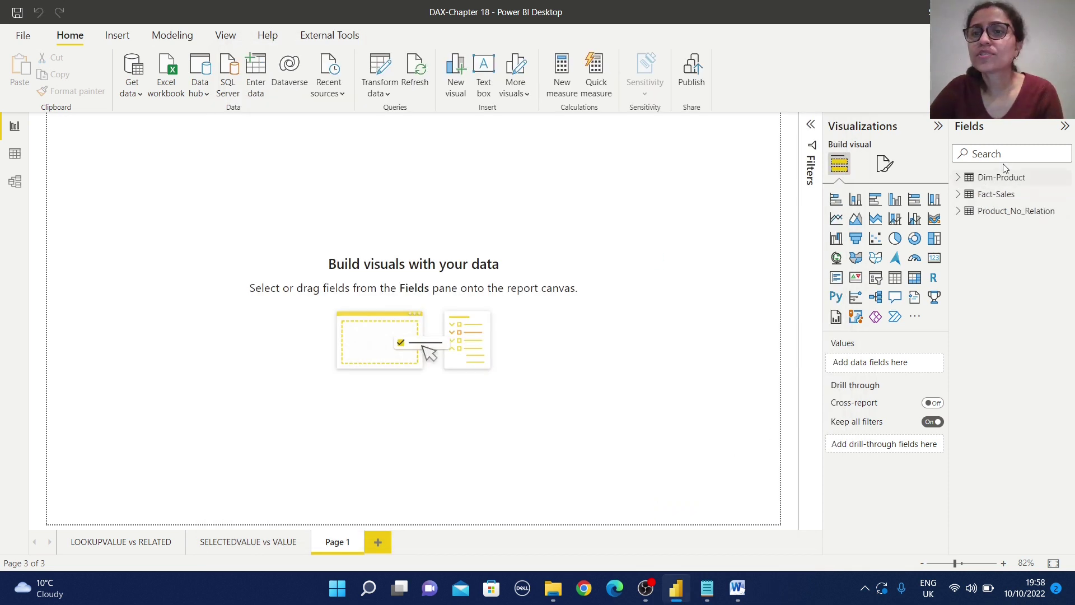
- Delete the relationship between Fact-Sales and Product_No_Relation in the data model
{"action": "left_click", "coordinate": [15, 185]}
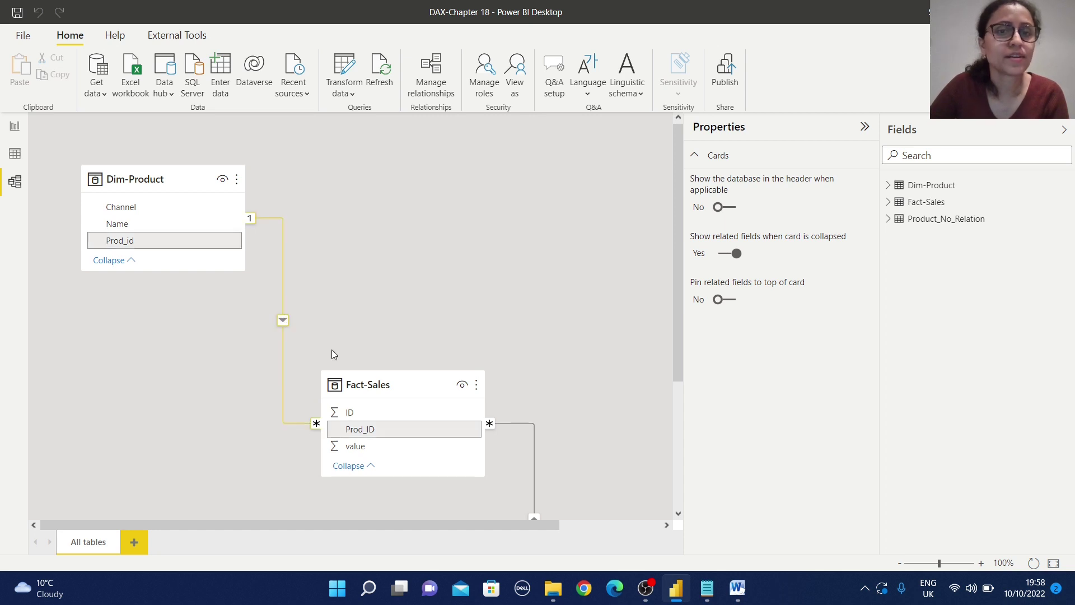
{"action": "scroll", "coordinate": [425, 307], "scroll_direction": "down", "scroll_amount": 3}
{"action": "scroll", "coordinate": [425, 307], "scroll_direction": "right", "scroll_amount": 2}
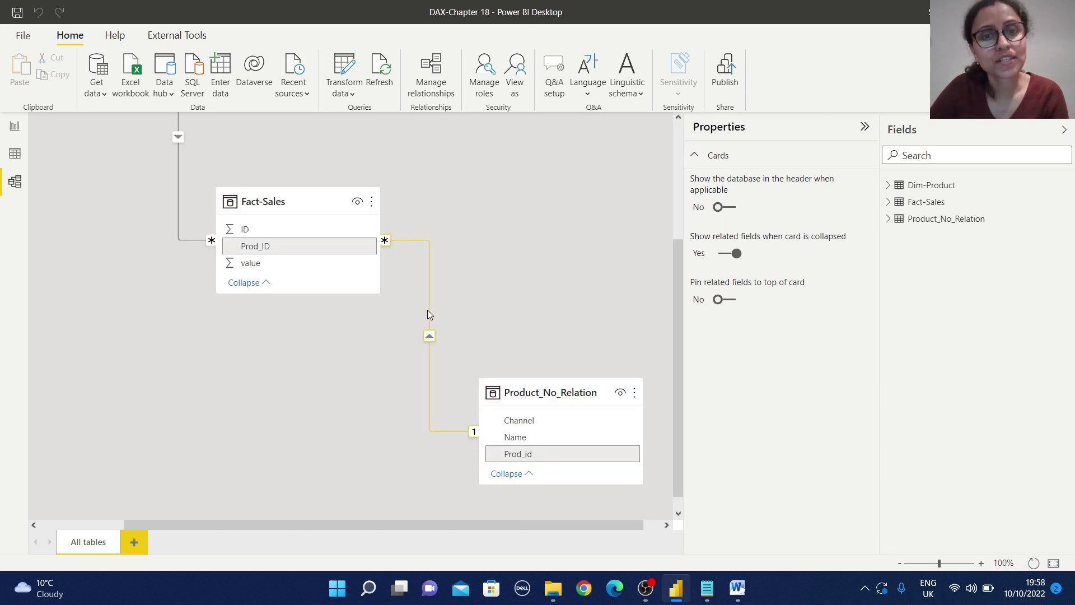
{"action": "right_click", "coordinate": [428, 312]}
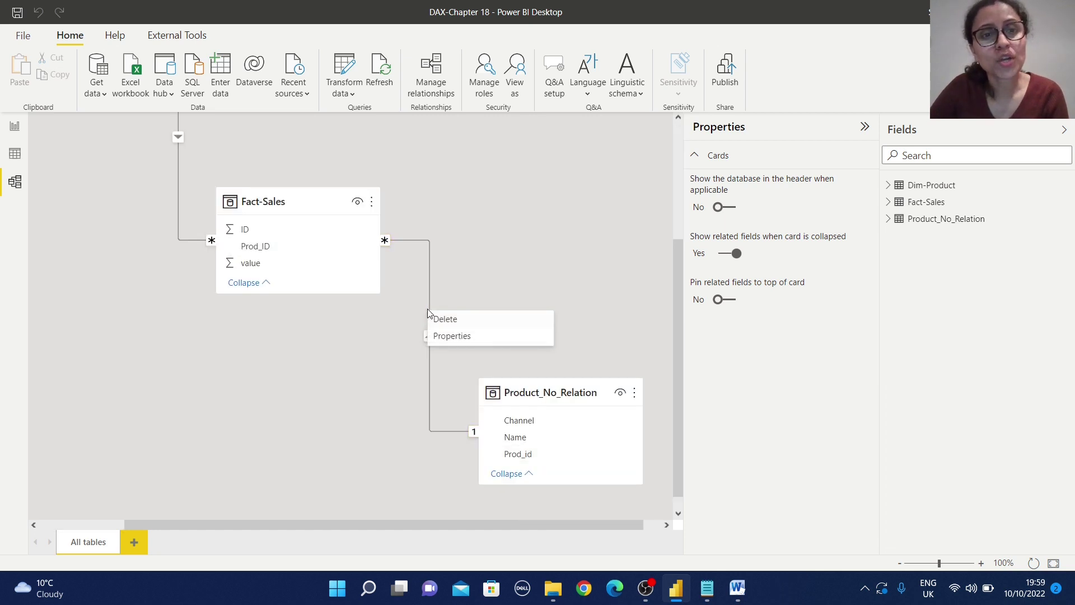
{"action": "left_click", "coordinate": [455, 320]}
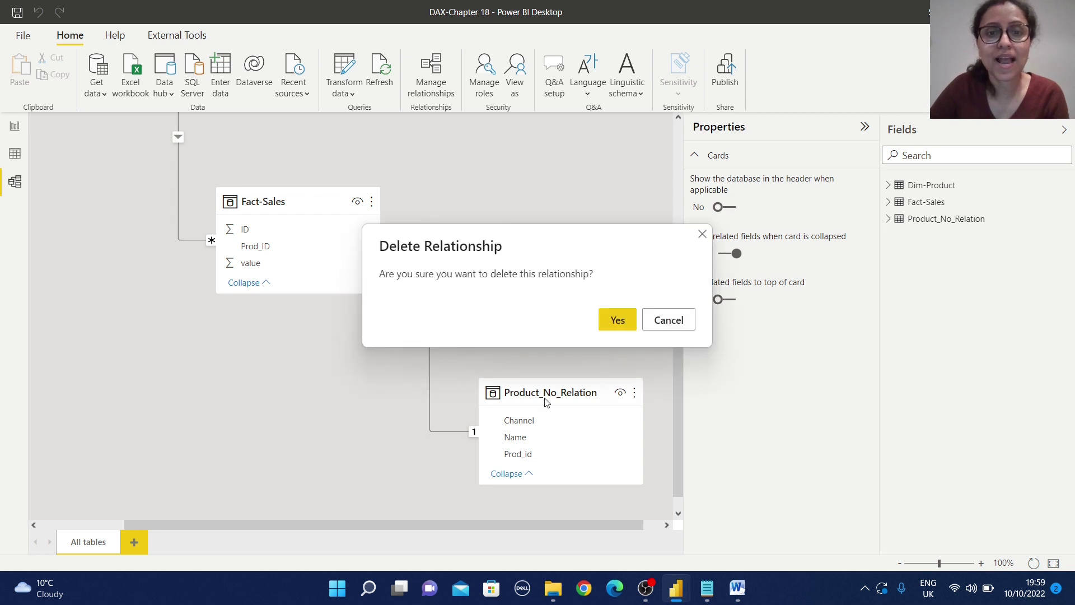
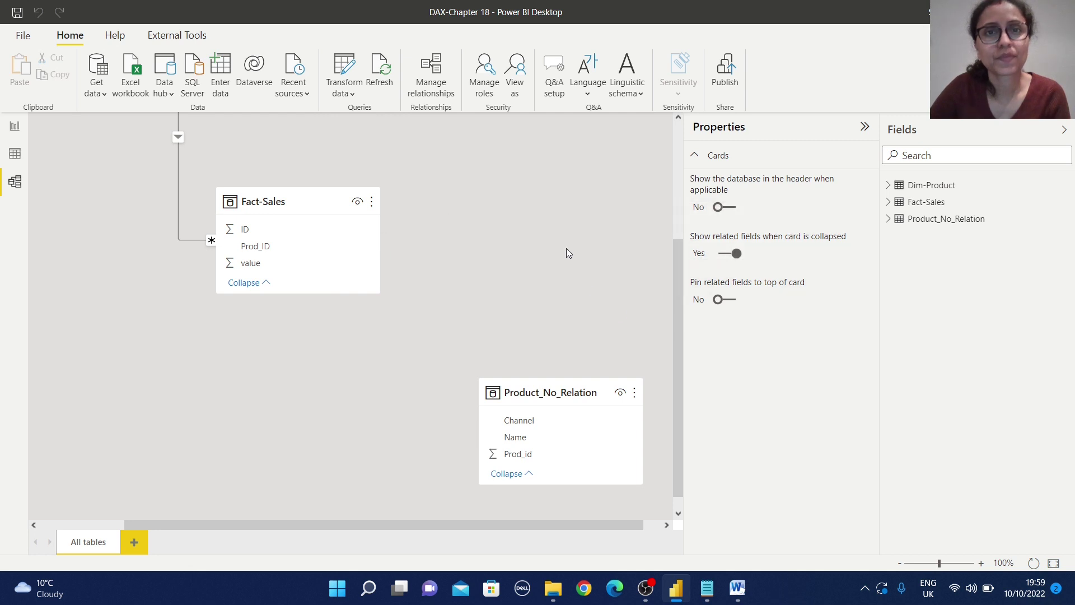
- From the report view, add a calculated column to Fact-Sales with the formula Channel_related=RELATED('Dim-Product'[Channel])
{"action": "left_click", "coordinate": [15, 127]}
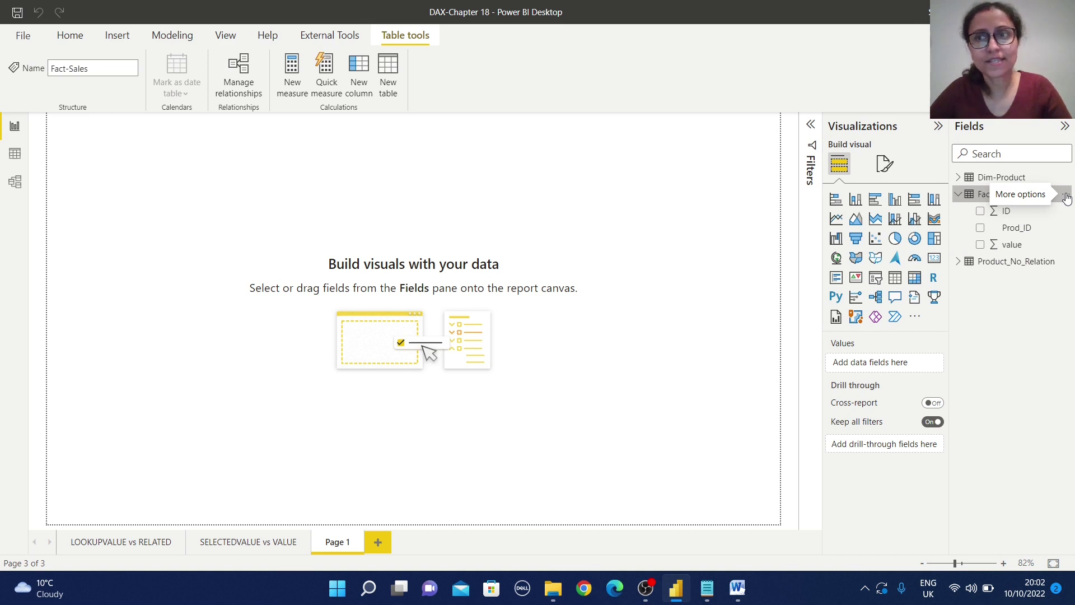
{"action": "left_click", "coordinate": [1065, 198]}
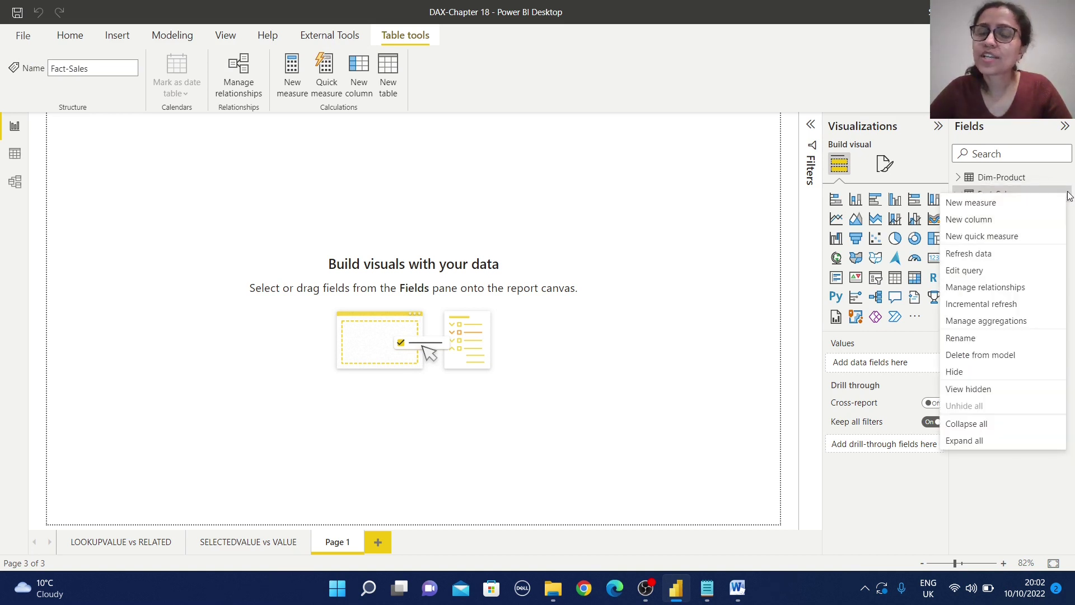
{"action": "left_click", "coordinate": [955, 220]}
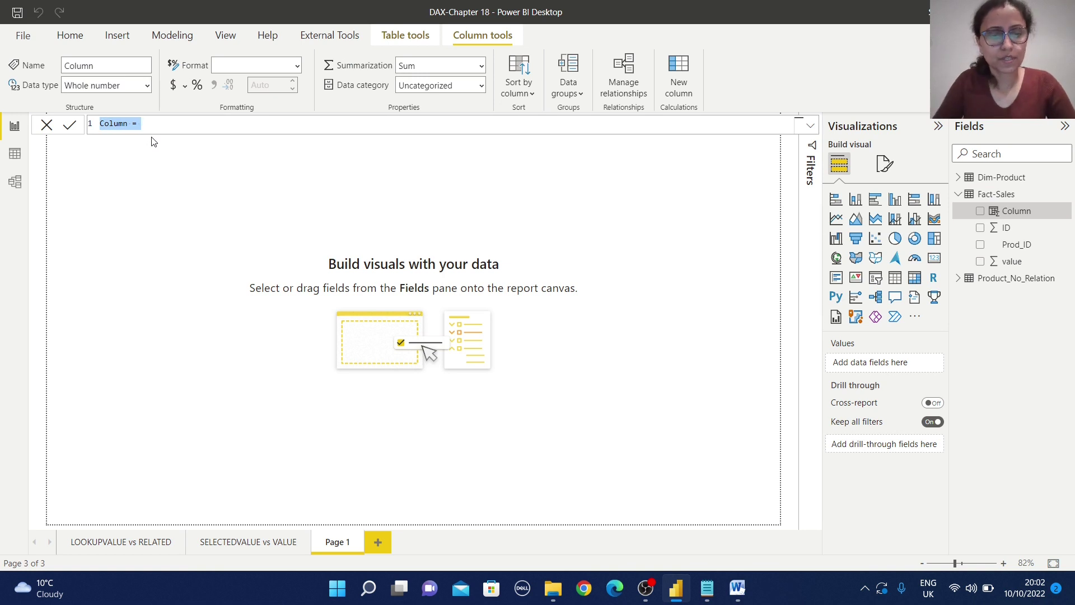
{"action": "type", "text": "Channe"}
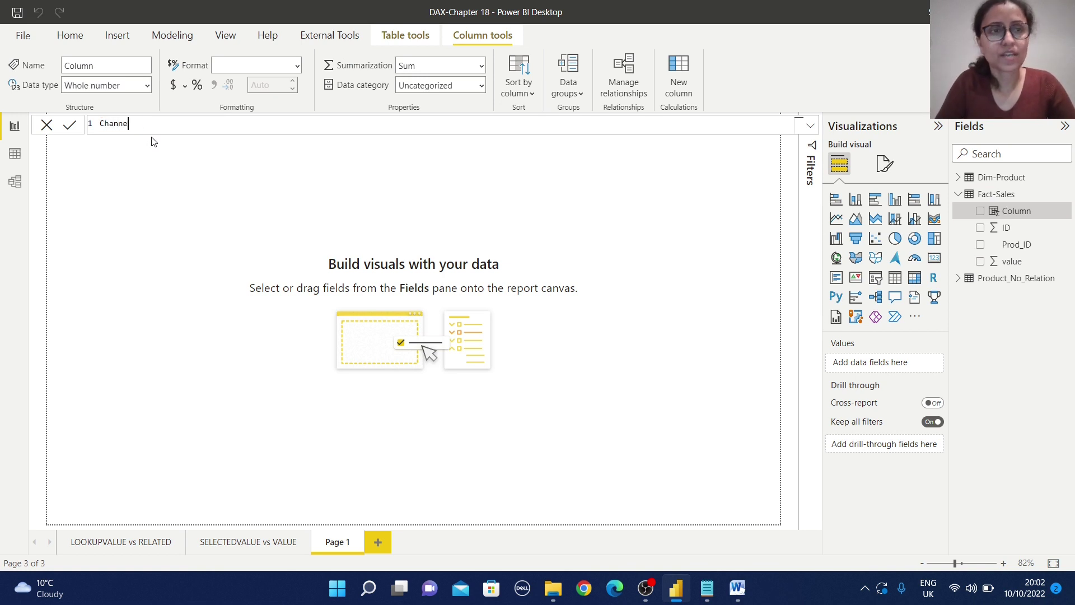
{"action": "type", "text": "l_relat"}
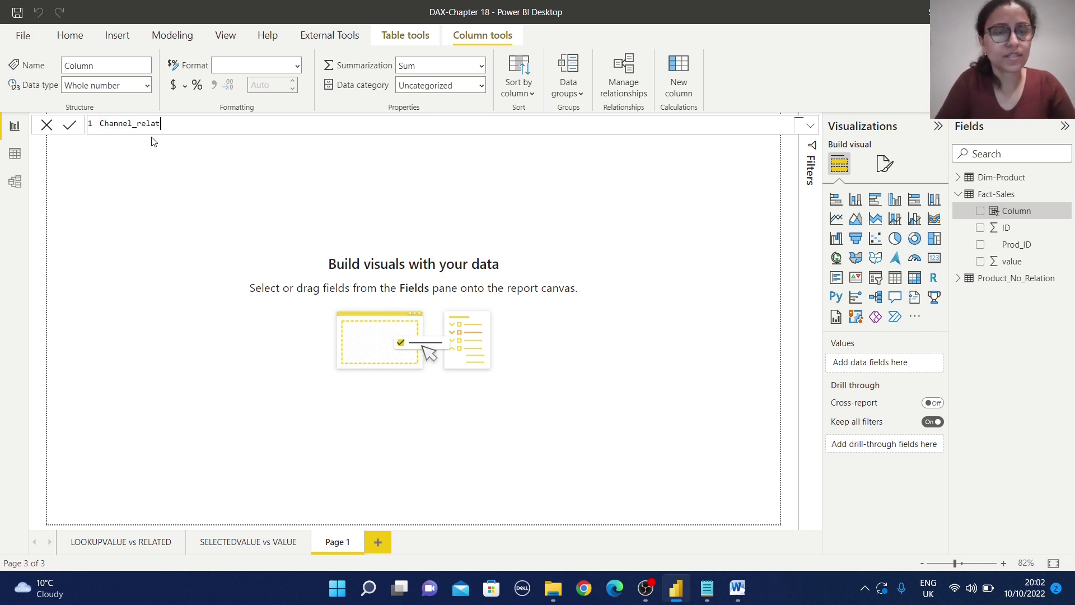
{"action": "type", "text": "ed="}
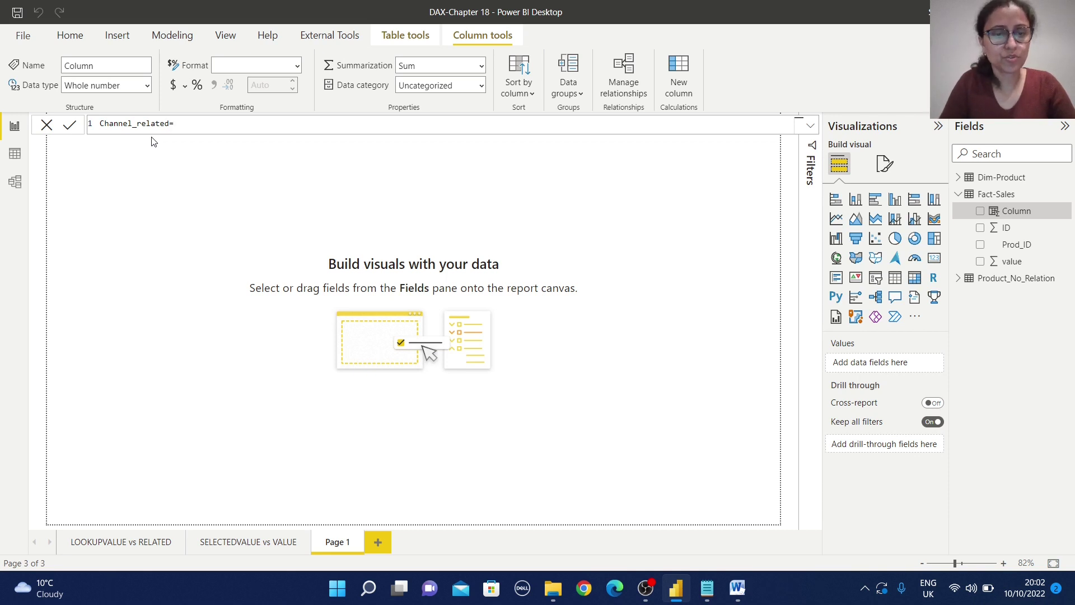
{"action": "type", "text": "RELATE"}
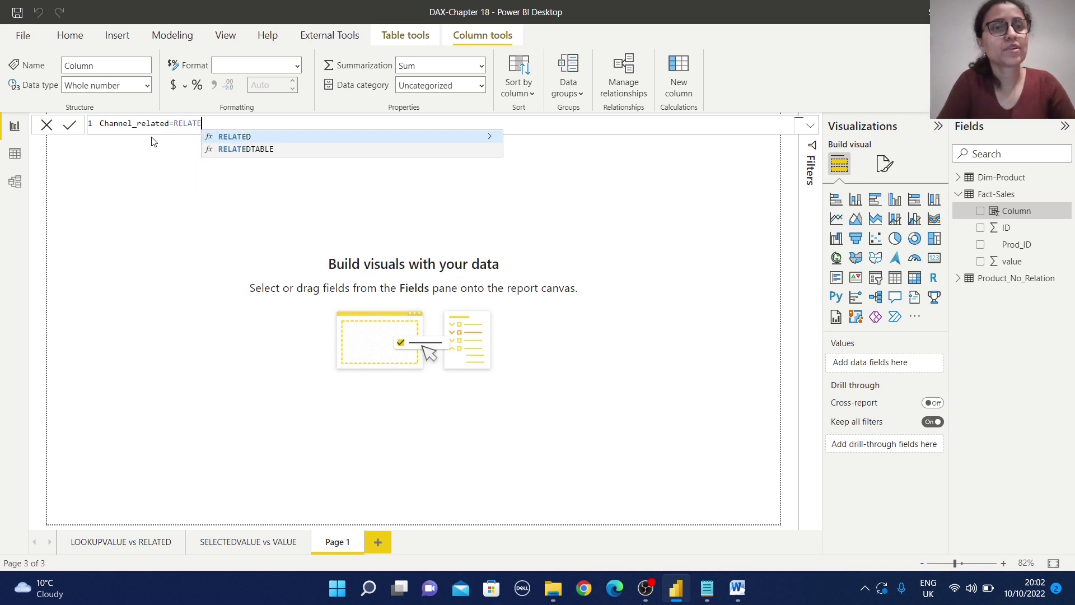
{"action": "type", "text": "D("}
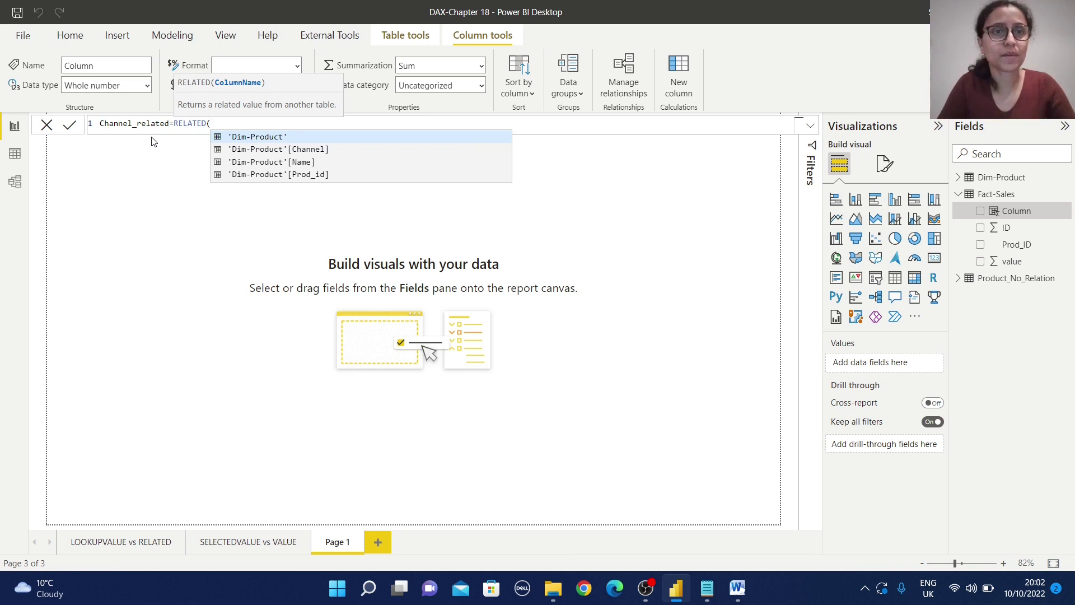
{"action": "left_click", "coordinate": [310, 151]}
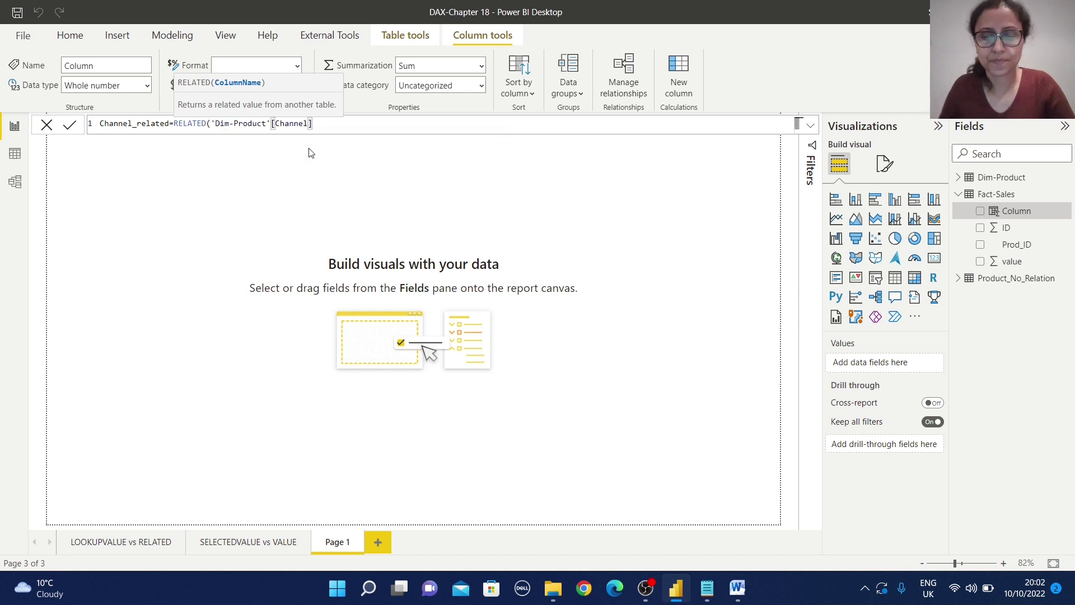
{"action": "type", "text": ")"}
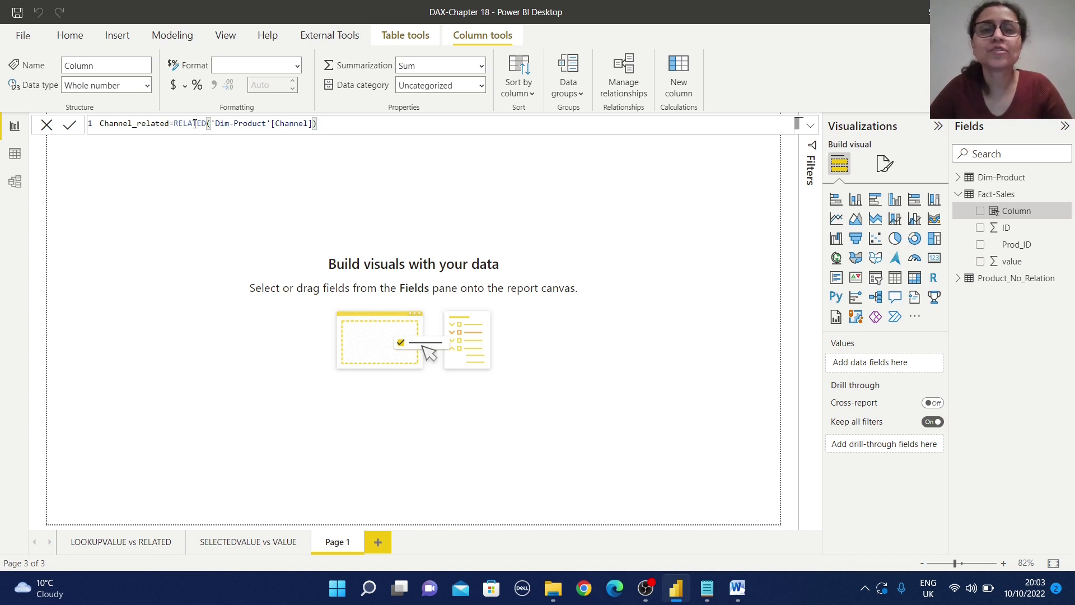
{"action": "left_click", "coordinate": [71, 126]}
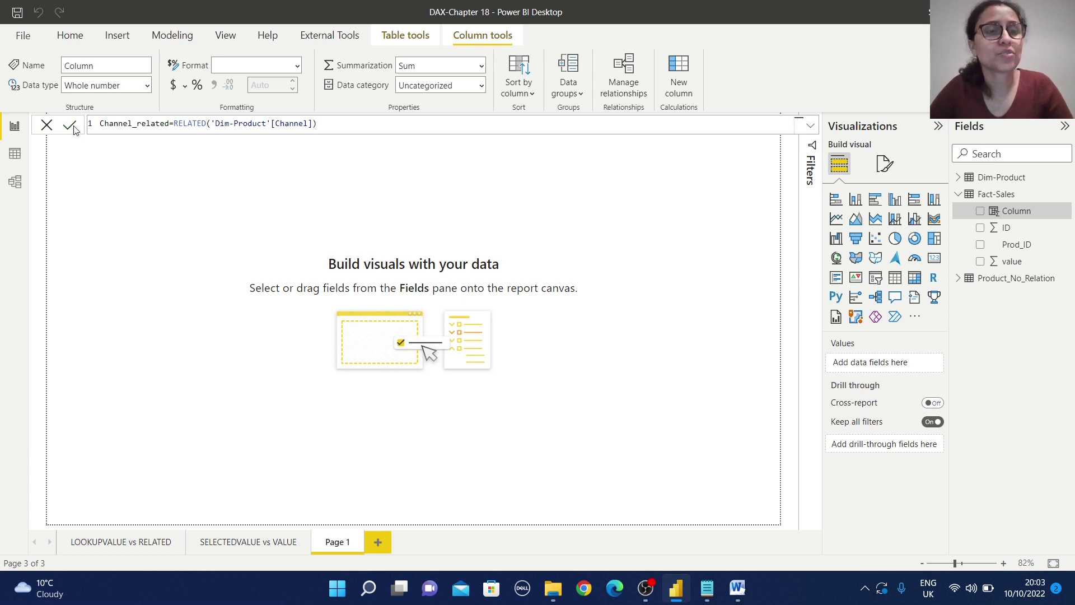
- Start a calculated column named Channel_lookup in the Fact-Sales table that calls the LOOKUPVALUE function
{"action": "left_click", "coordinate": [1013, 195]}
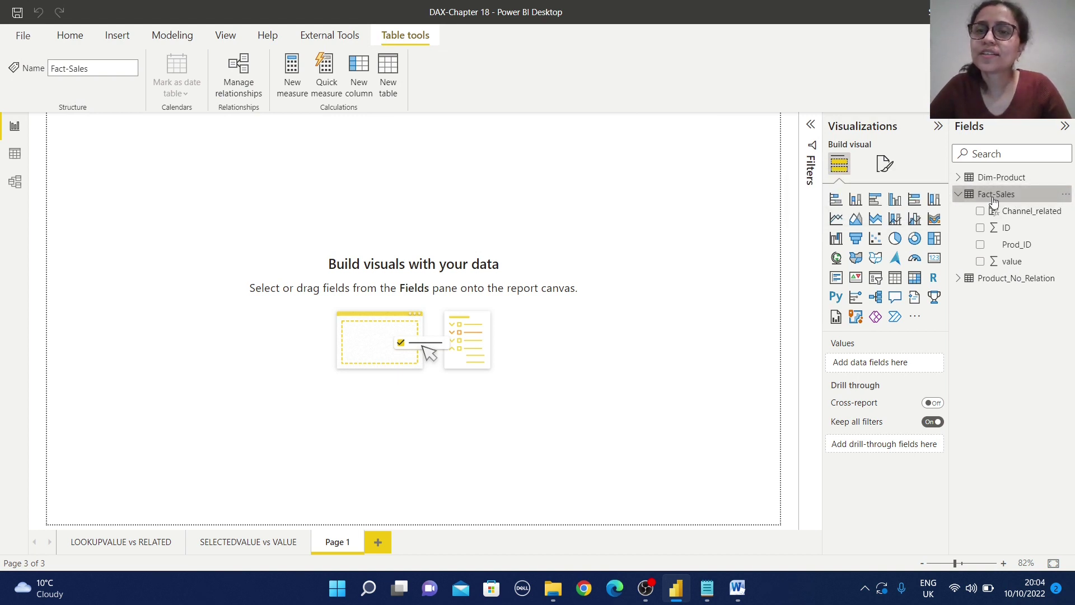
{"action": "left_click", "coordinate": [1066, 194]}
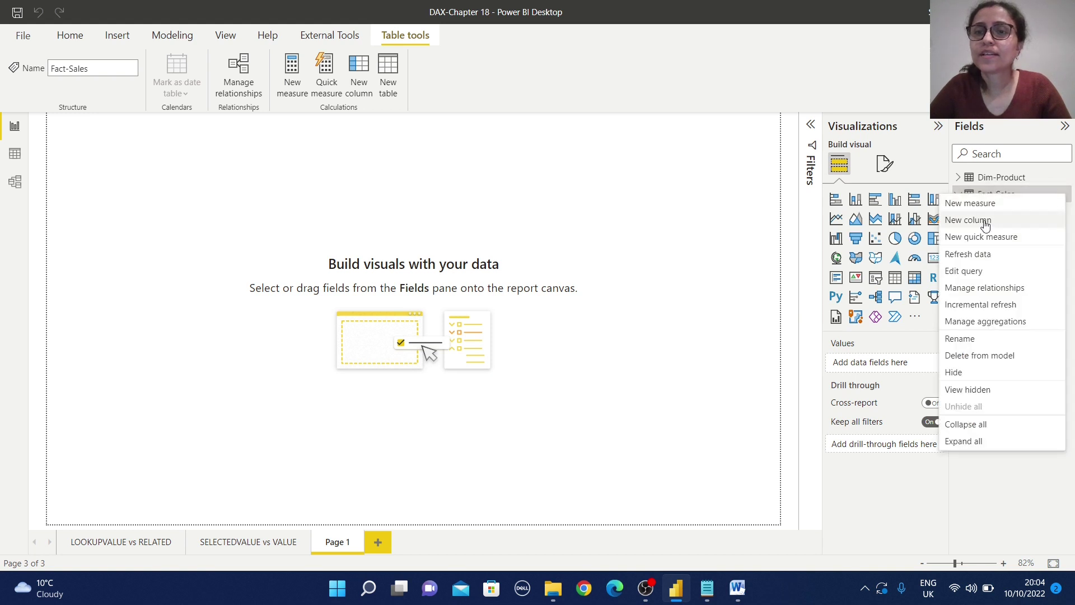
{"action": "key", "text": "Escape"}
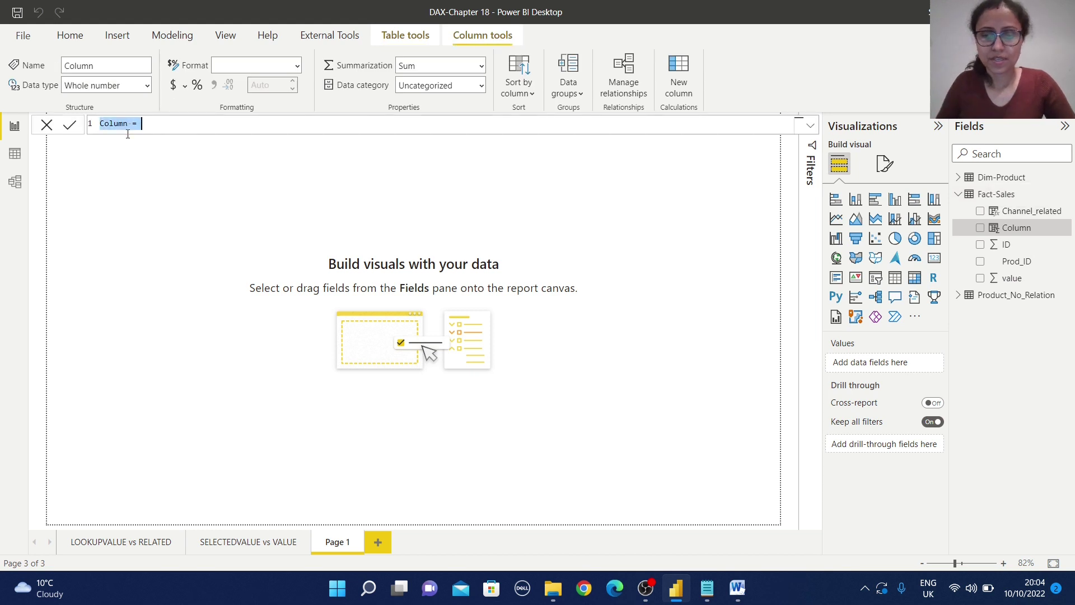
{"action": "type", "text": "C"}
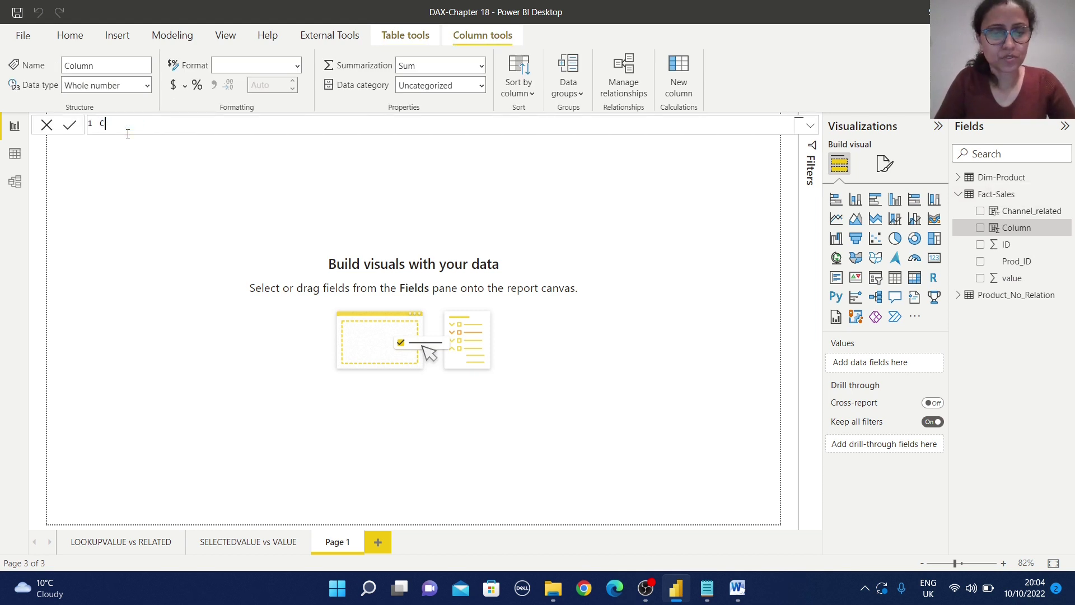
{"action": "type", "text": "hannel_looku"}
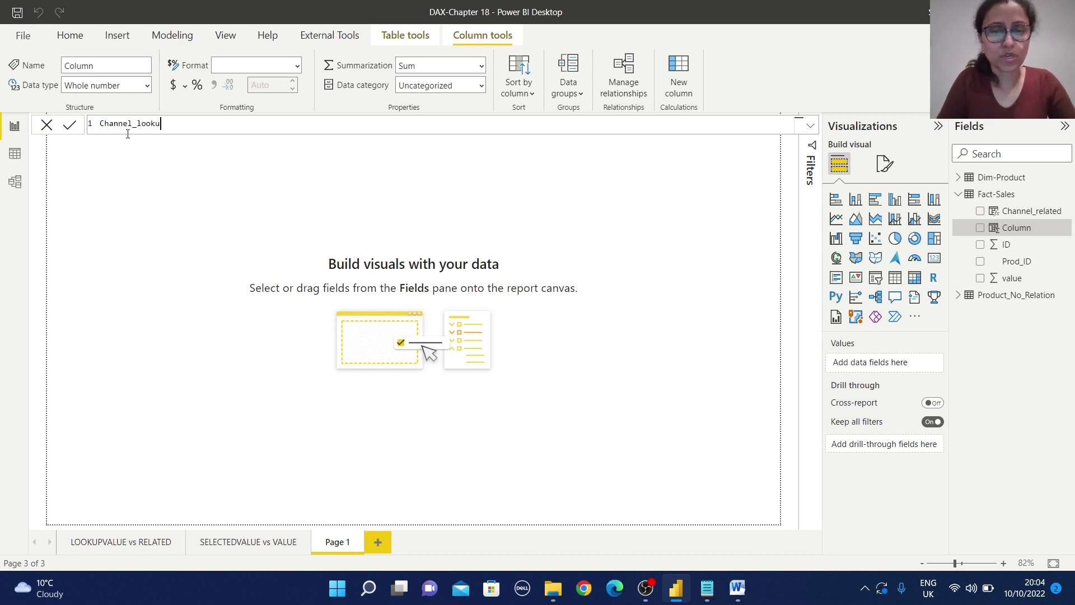
{"action": "type", "text": "p="}
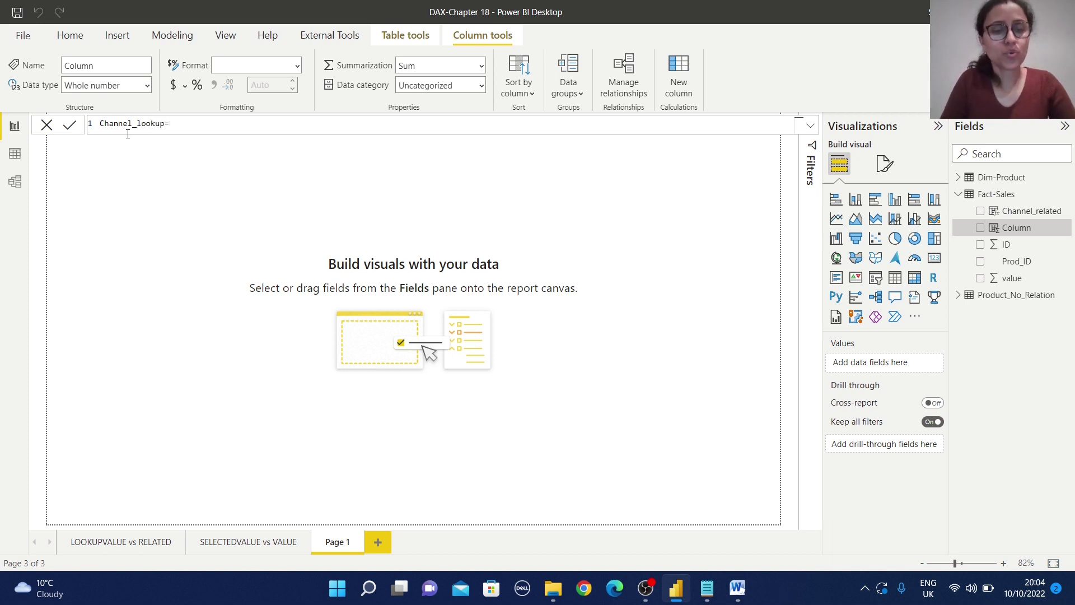
{"action": "type", "text": "LO"}
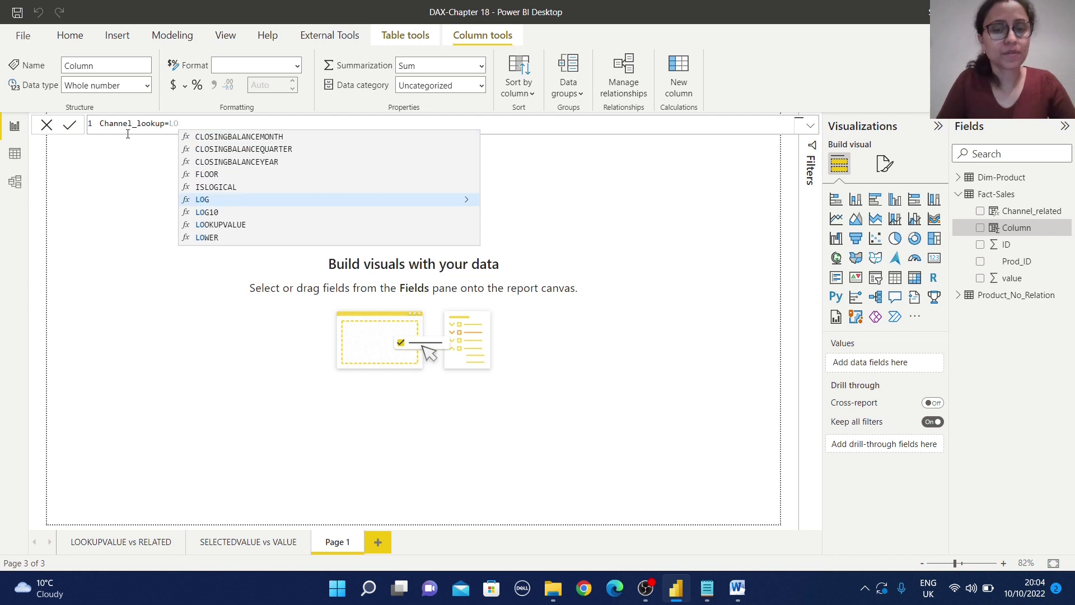
{"action": "type", "text": "OK"}
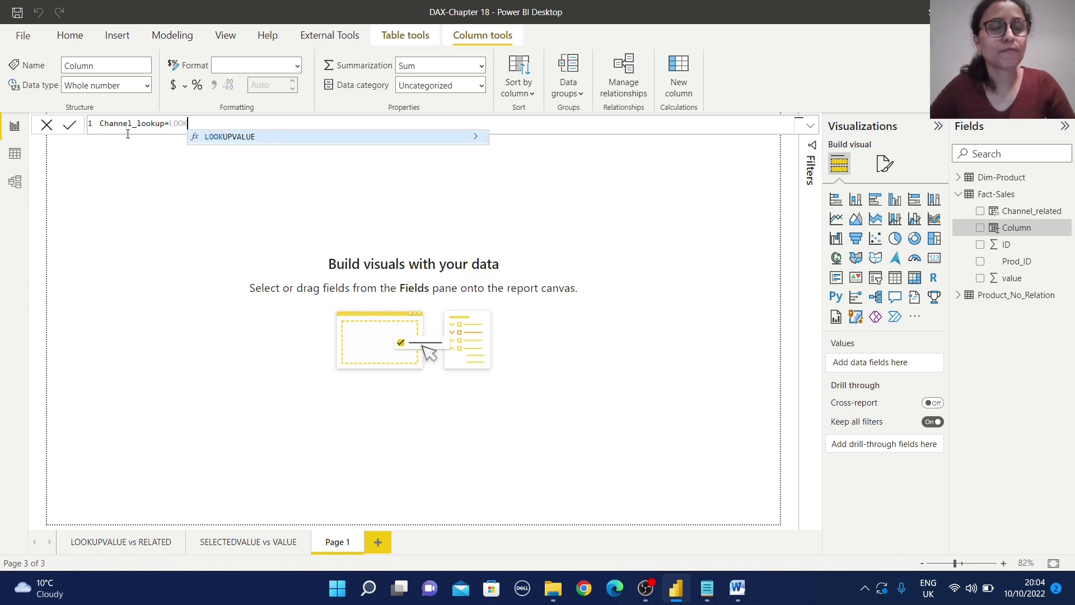
{"action": "left_click", "coordinate": [259, 137]}
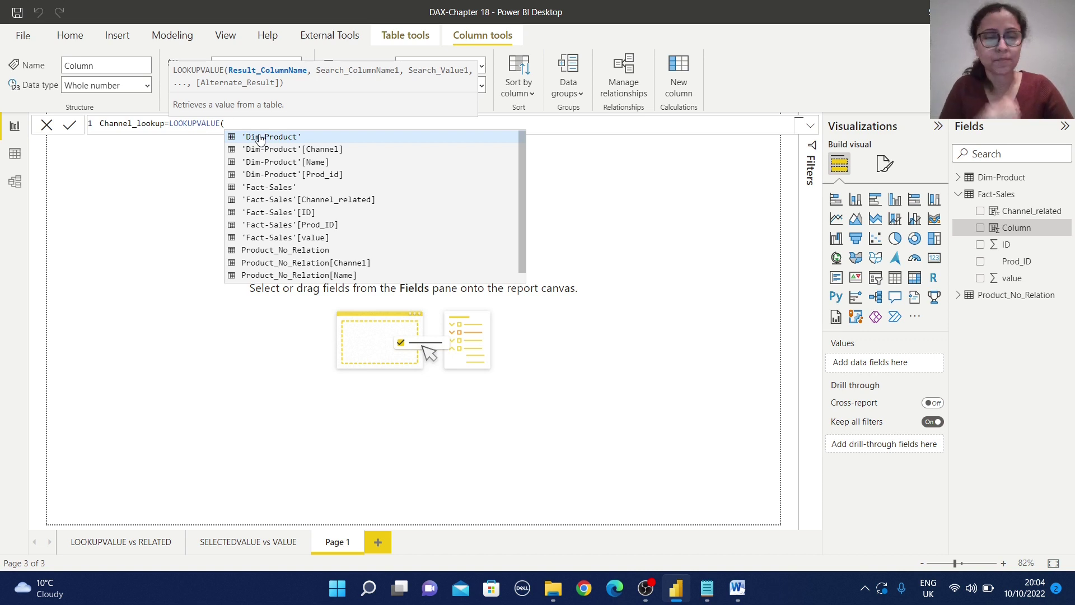
- Make LOOKUPVALUE return Product_No_Relation[Channel], searching Product_No_Relation[Prod_id] for the value of 'Fact-Sales'[Prod_ID]
{"action": "type", "text": "chan"}
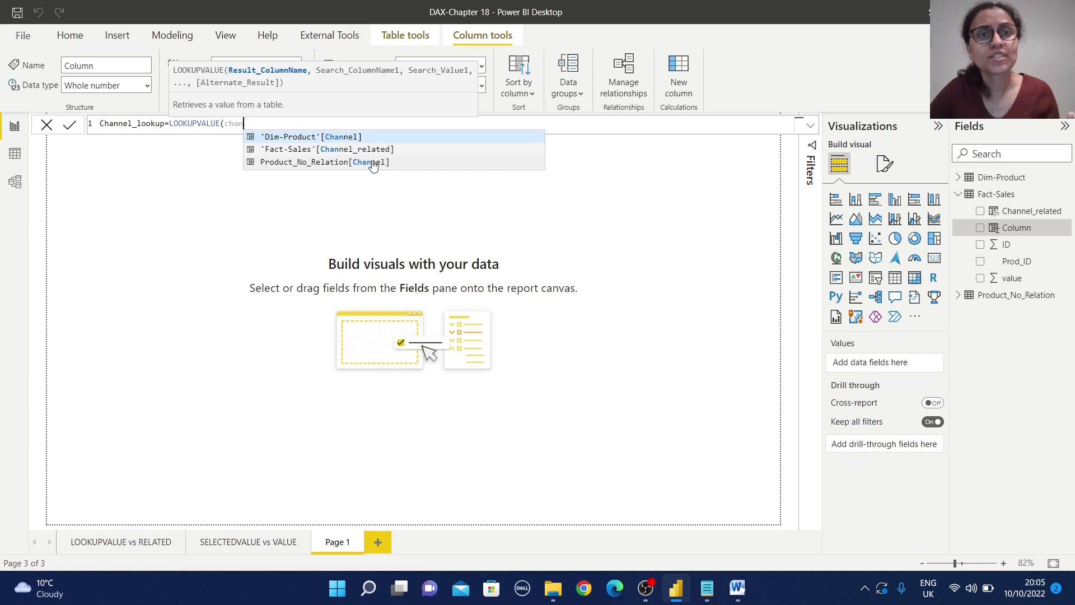
{"action": "left_click", "coordinate": [333, 162]}
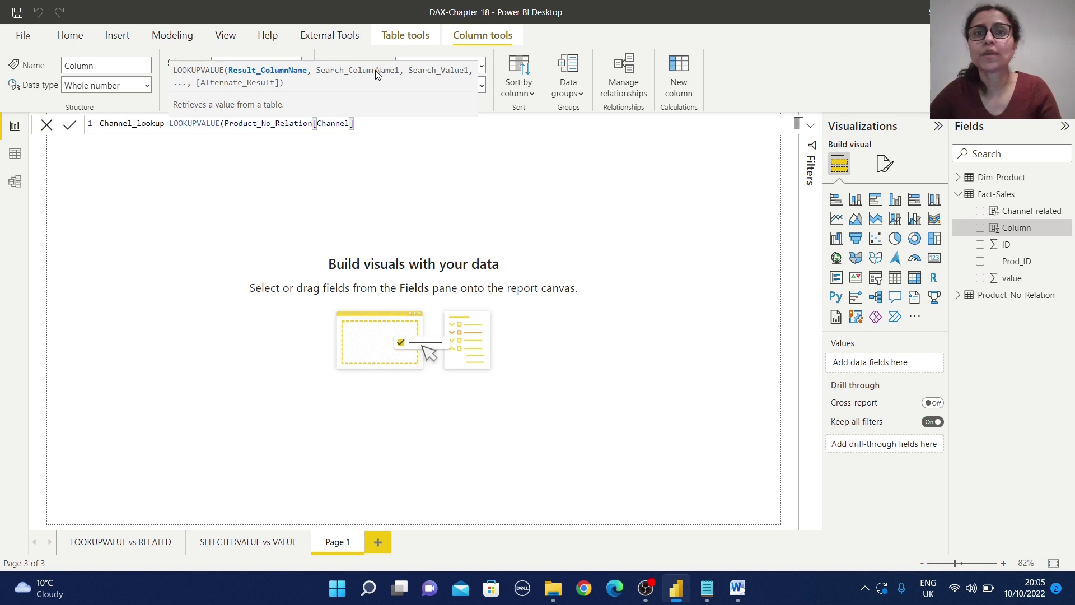
{"action": "type", "text": ","}
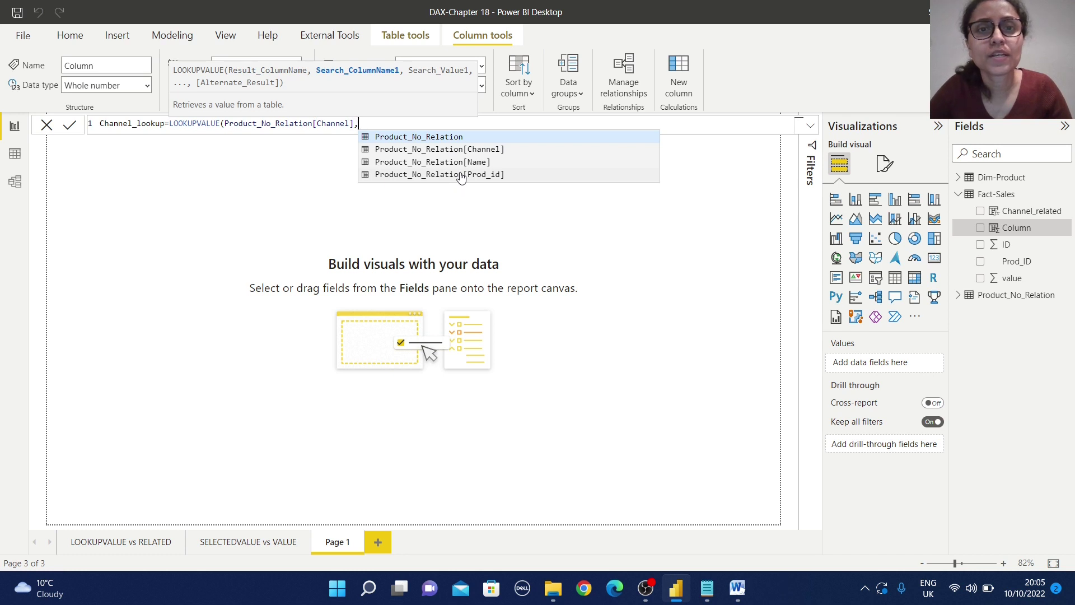
{"action": "left_click", "coordinate": [460, 174]}
{"action": "type", "text": ","}
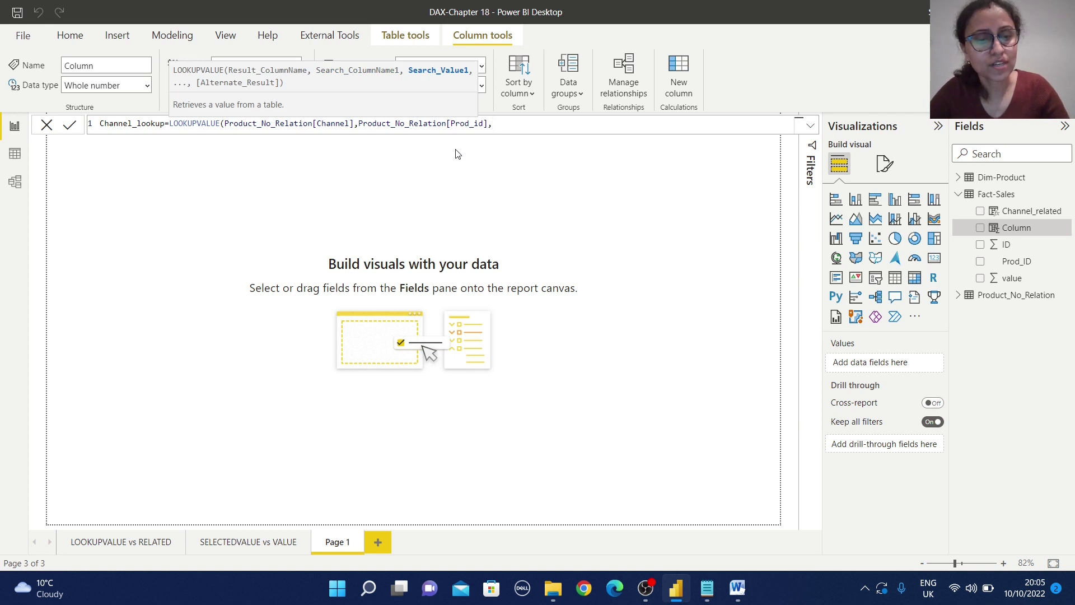
{"action": "type", "text": "pro"}
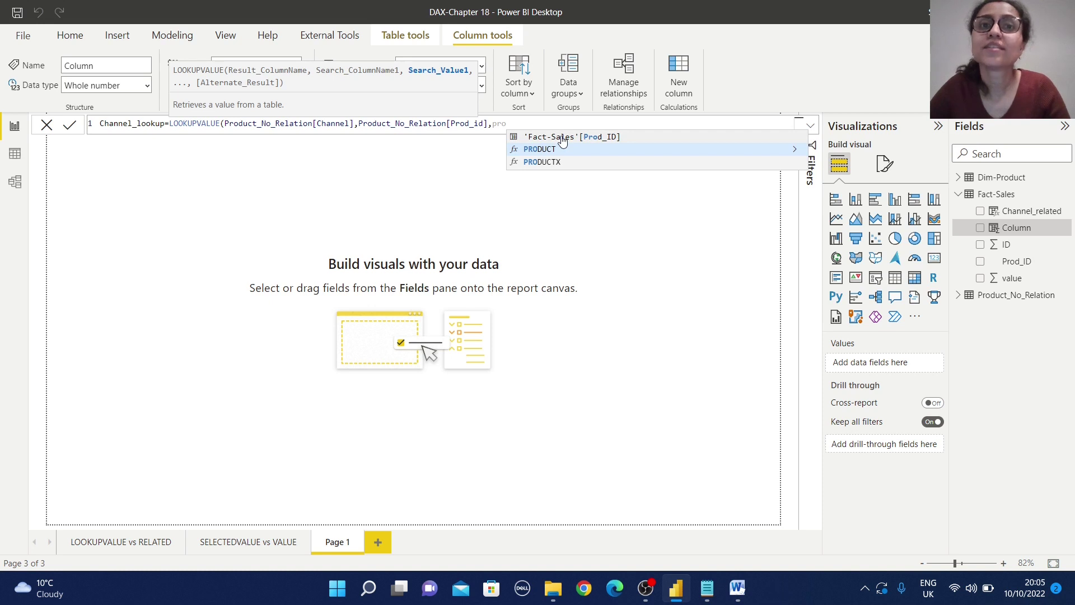
{"action": "left_click", "coordinate": [563, 138]}
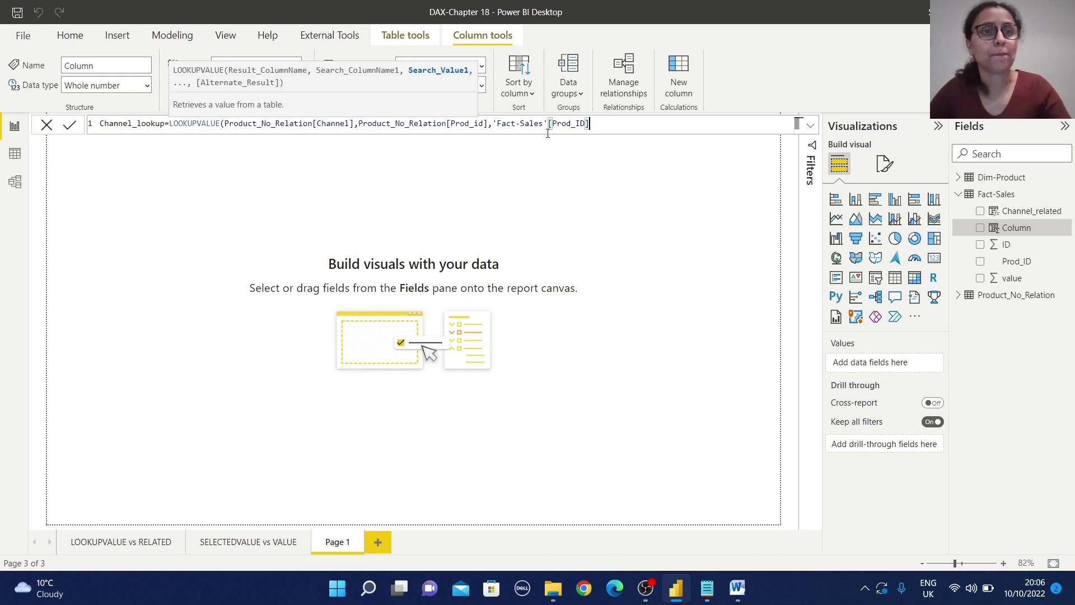
- Add "NoValue" as the alternate result and commit the Channel_lookup formula
{"action": "type", "text": ","}
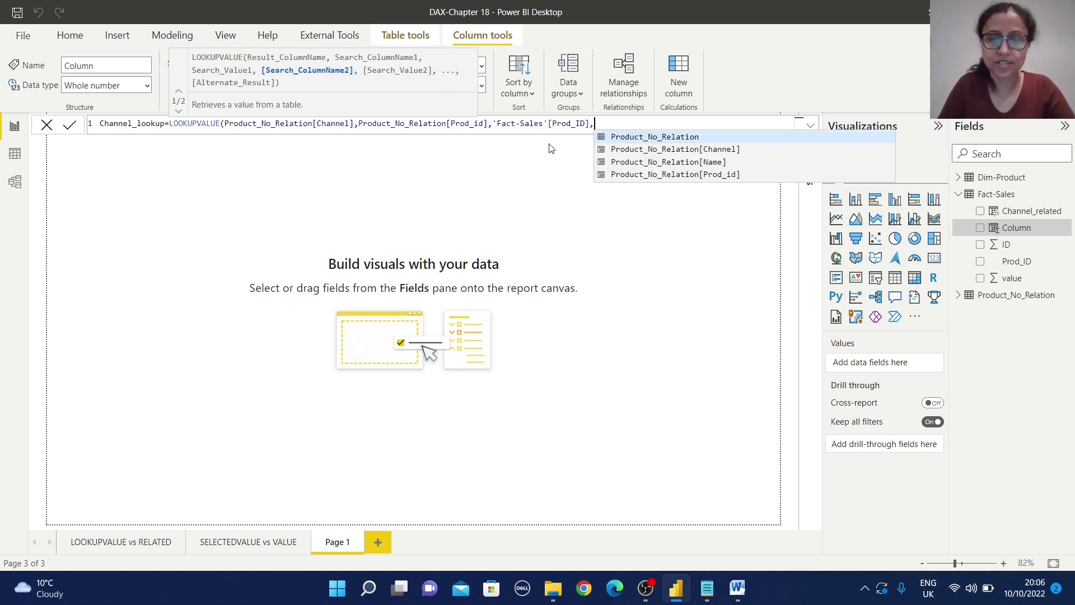
{"action": "type", "text": "\""}
{"action": "type", "text": "No"}
{"action": "type", "text": "Val"}
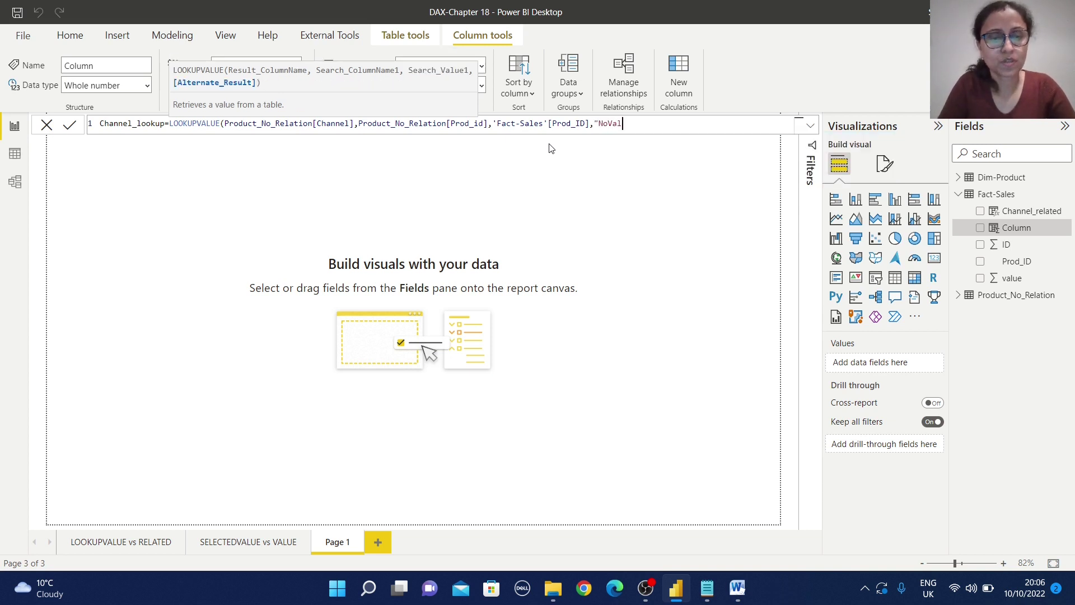
{"action": "type", "text": "ue\""}
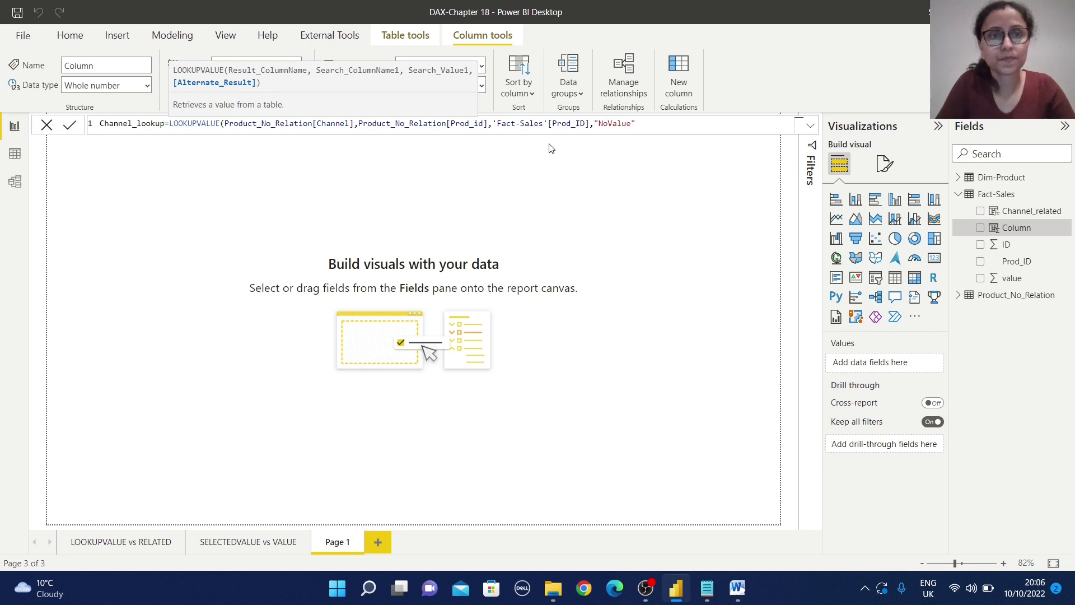
{"action": "type", "text": ")"}
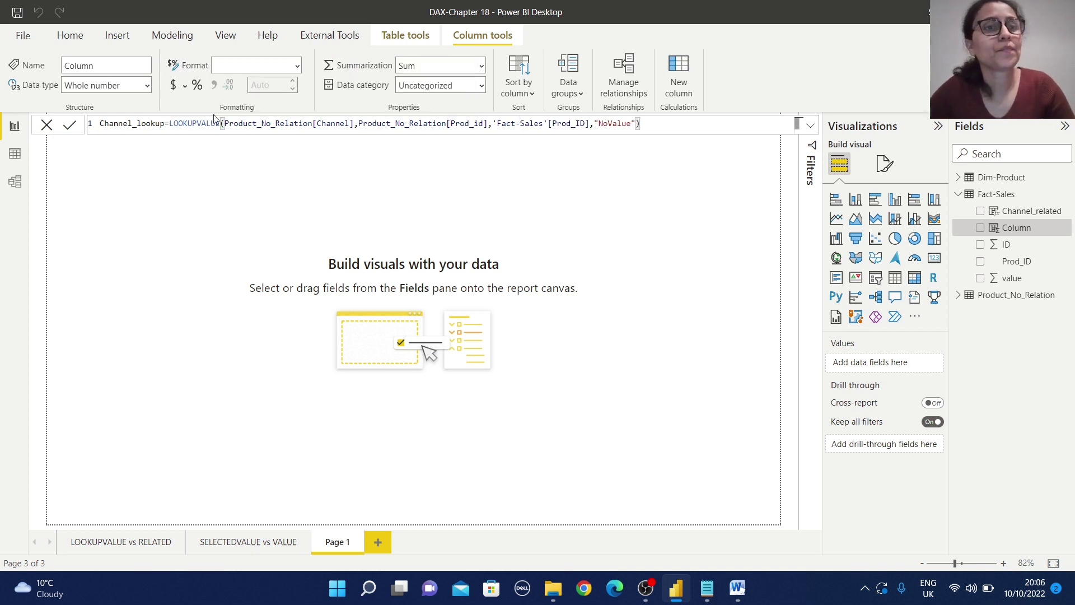
{"action": "left_click", "coordinate": [69, 125]}
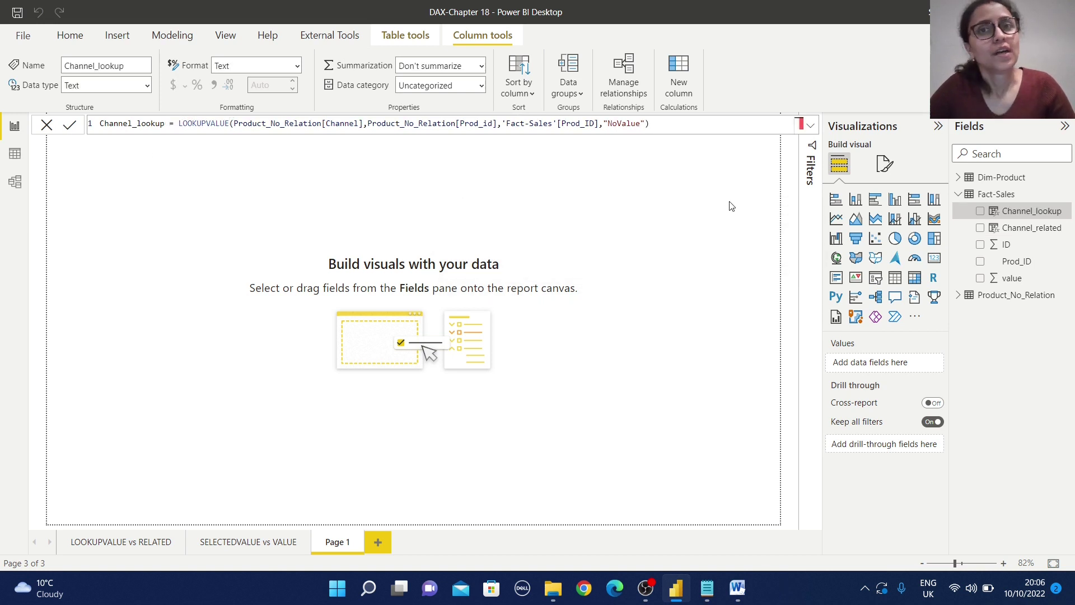
- Build a table visual with Prod_ID, Channel_related and Channel_lookup from Fact-Sales, move it away from the page corner and enlarge it slightly
{"action": "left_click", "coordinate": [980, 262]}
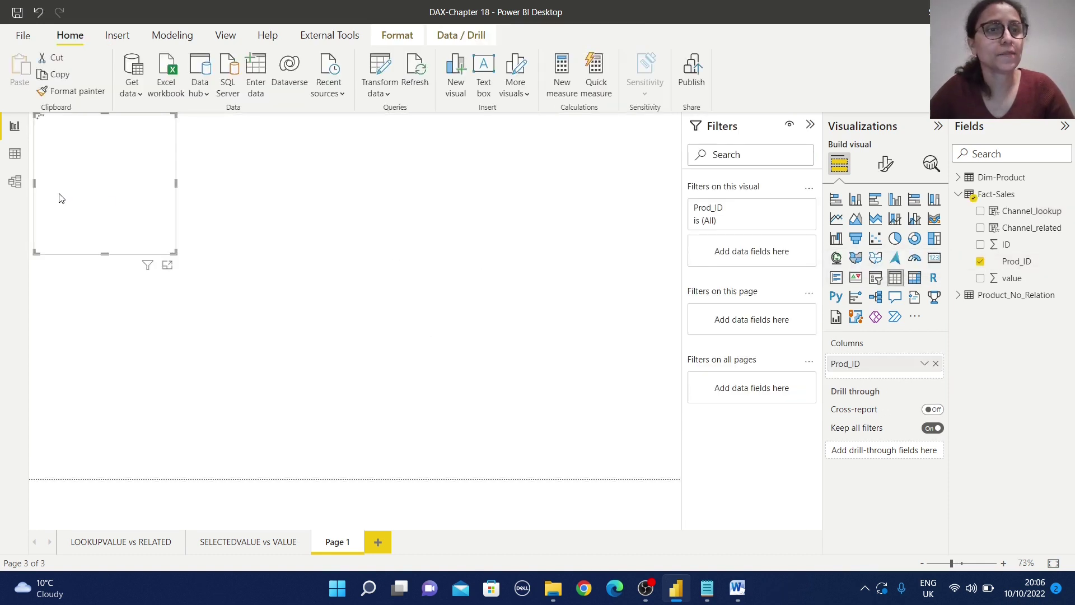
{"action": "left_click_drag", "start_coordinate": [117, 223], "coordinate": [186, 273]}
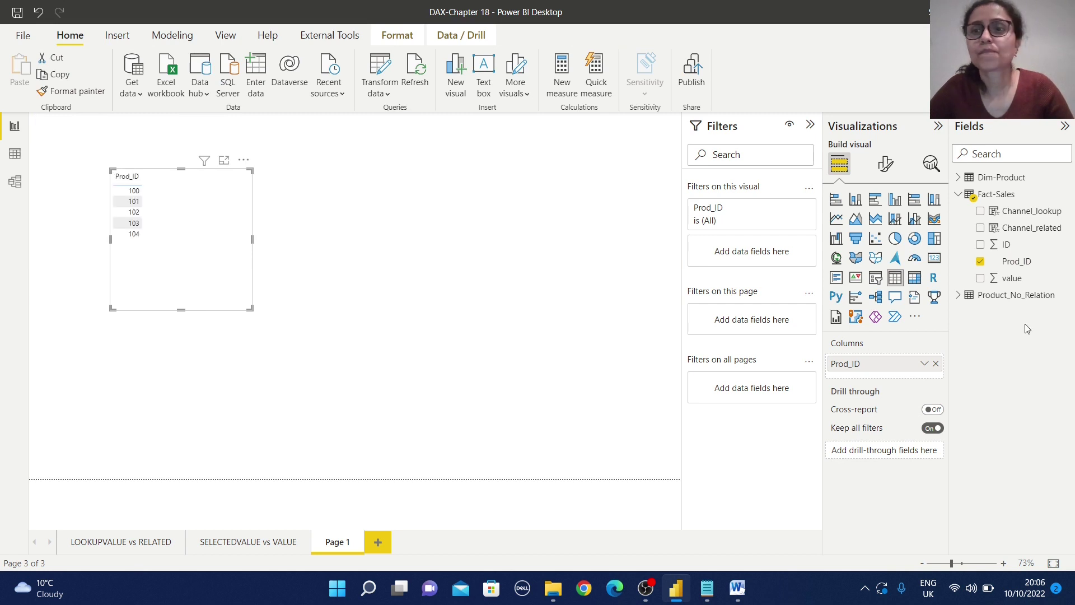
{"action": "left_click", "coordinate": [980, 229]}
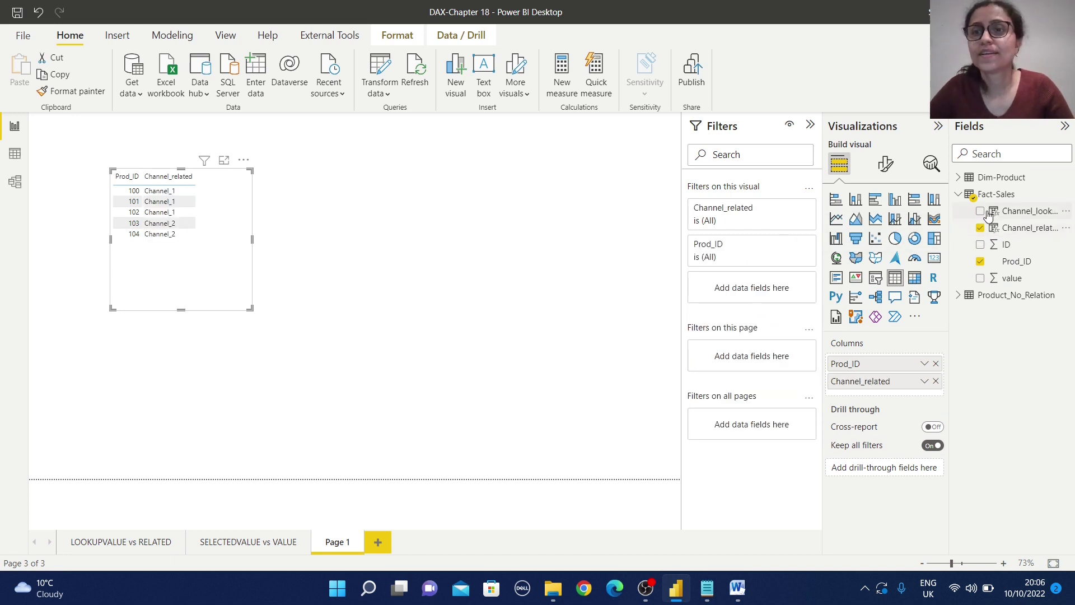
{"action": "left_click", "coordinate": [980, 212]}
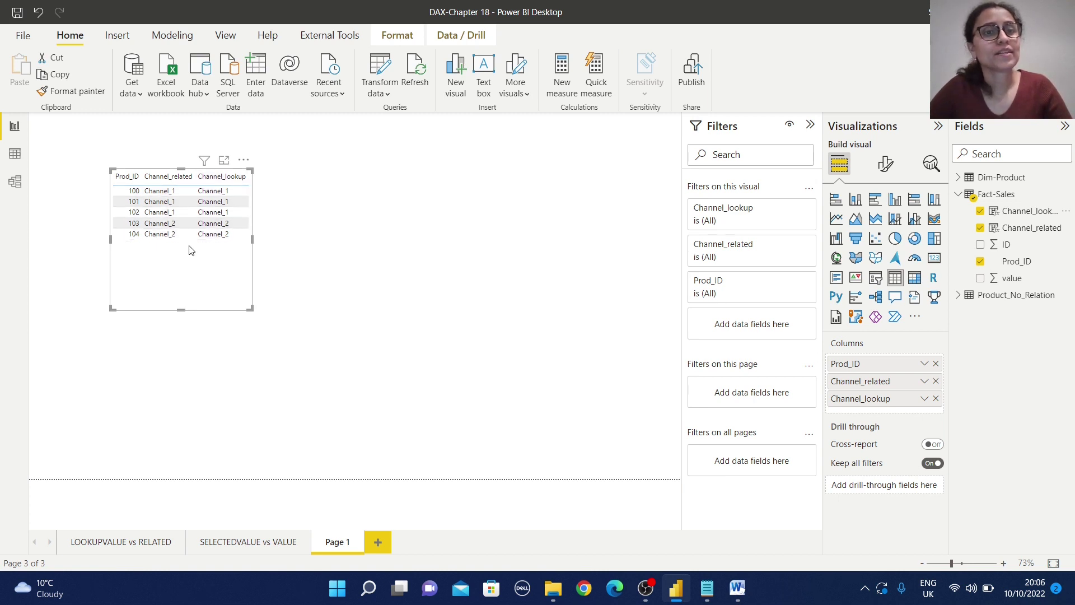
{"action": "left_click_drag", "start_coordinate": [252, 308], "coordinate": [285, 318]}
{"action": "left_click", "coordinate": [271, 315]}
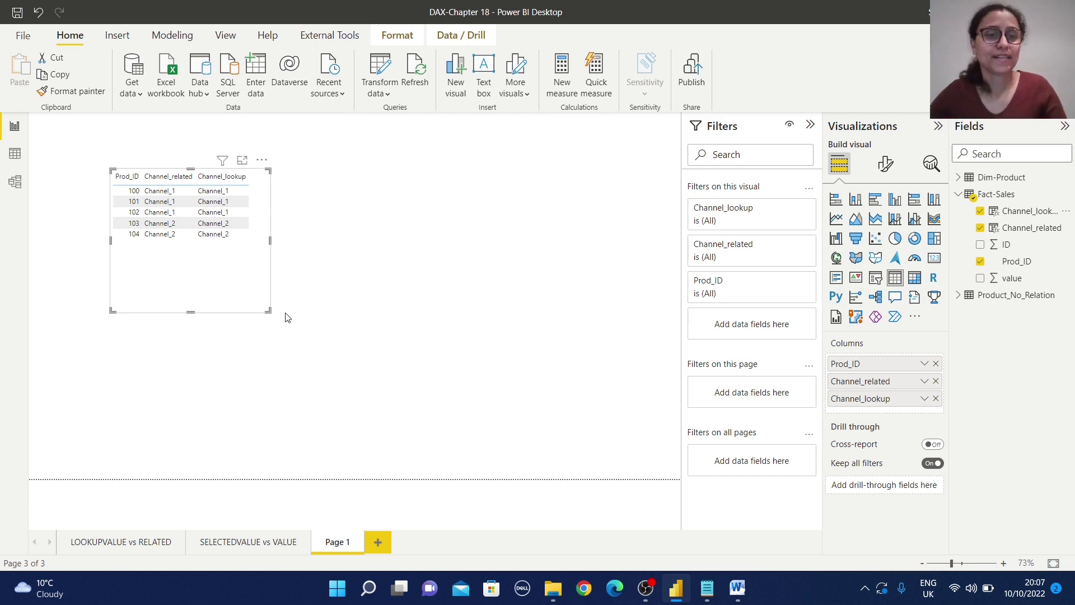
- Add a new report page and start a measure named Total Sales in the Fact-Sales table that calls the SUM function
{"action": "left_click", "coordinate": [378, 541]}
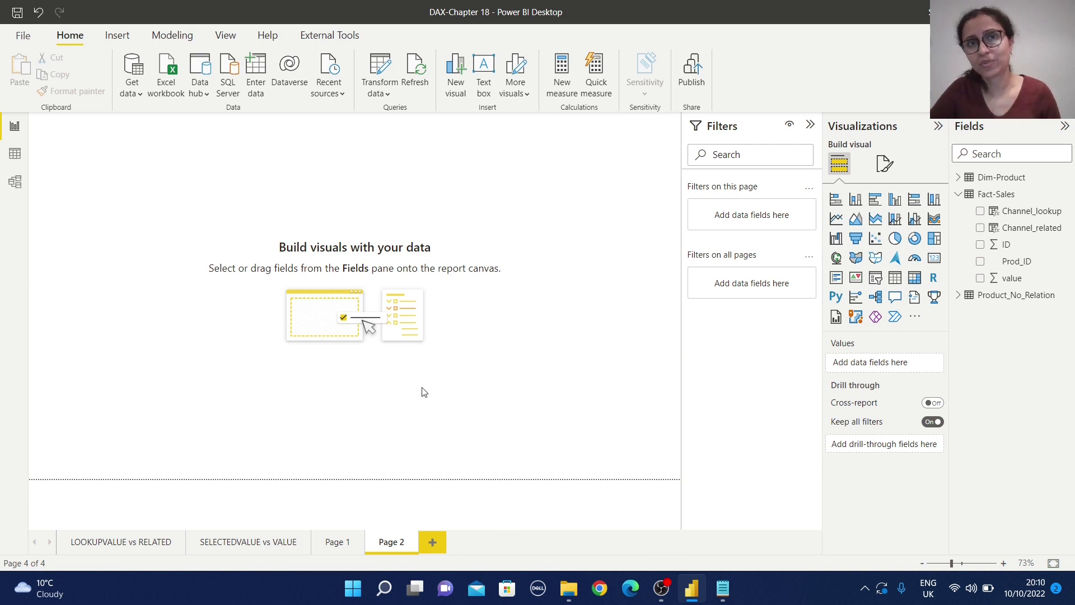
{"action": "left_click", "coordinate": [1008, 195]}
{"action": "left_click", "coordinate": [1066, 194]}
{"action": "key", "text": "Escape"}
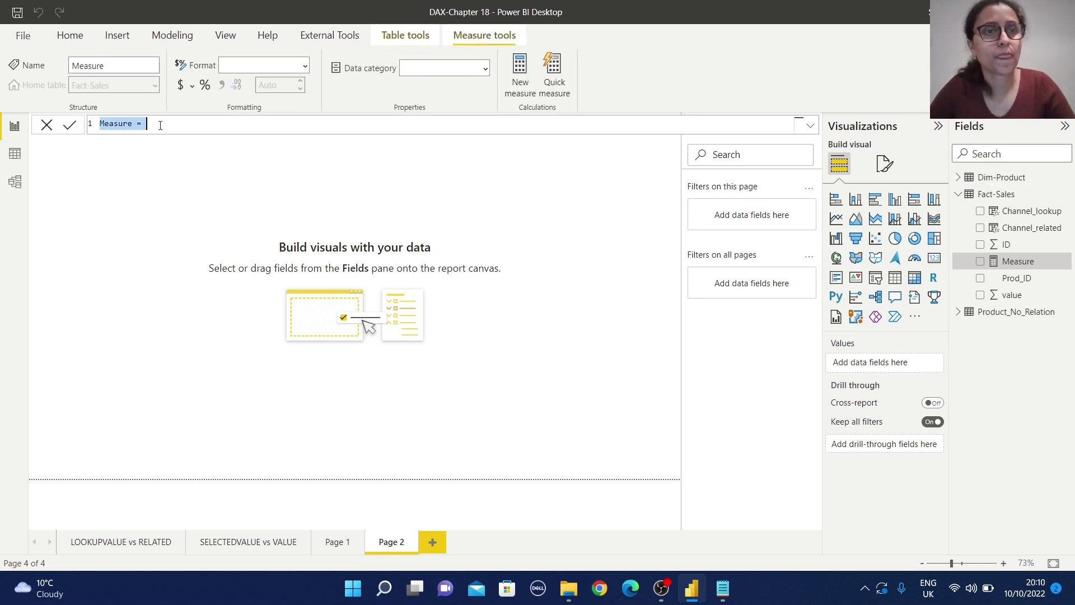
{"action": "type", "text": "T"}
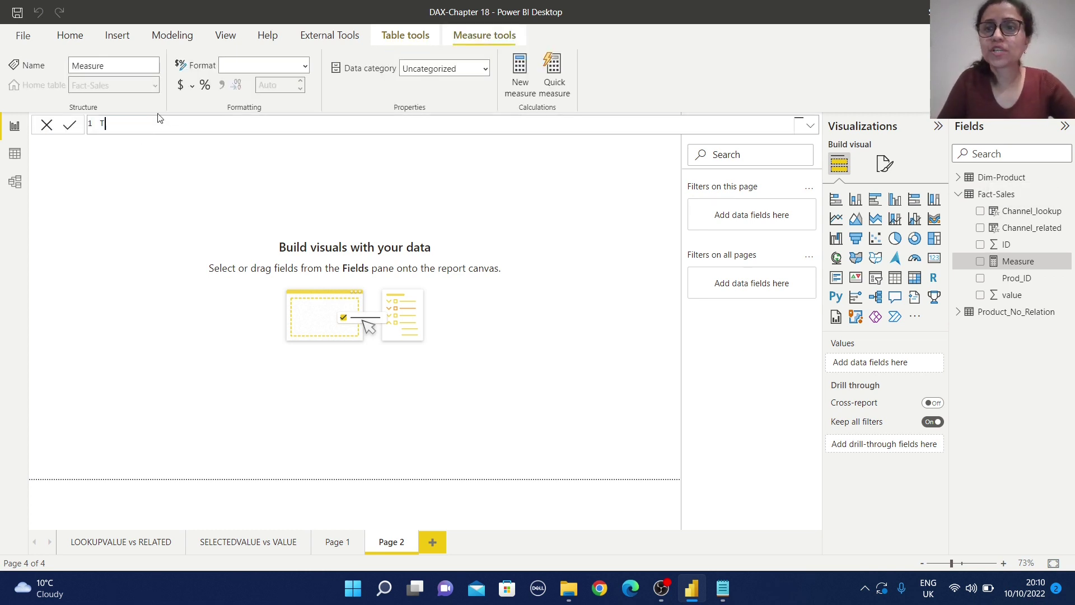
{"action": "type", "text": "ota"}
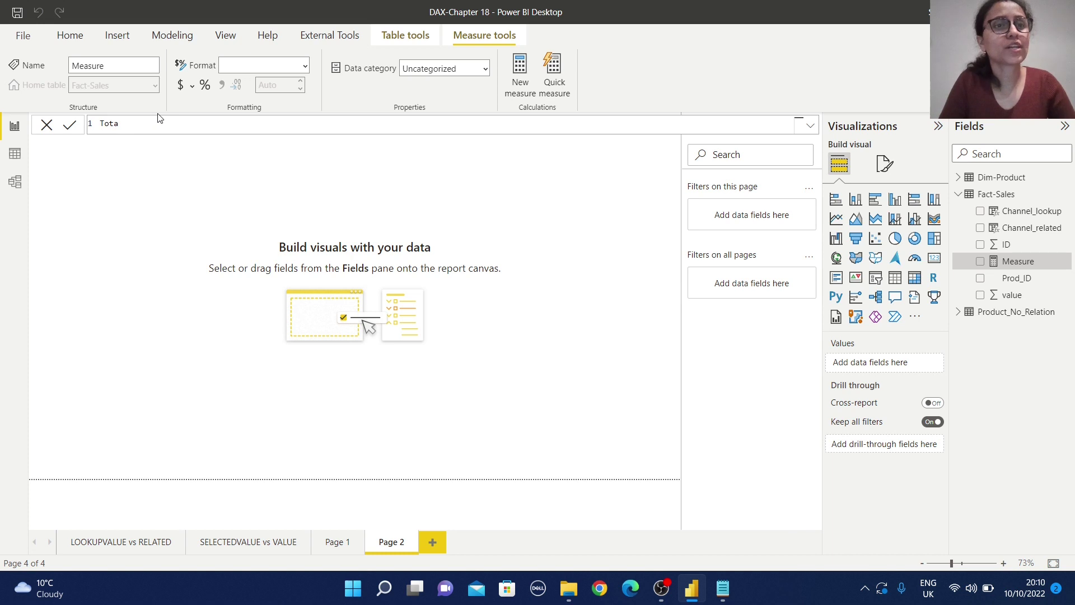
{"action": "type", "text": "l Sale"}
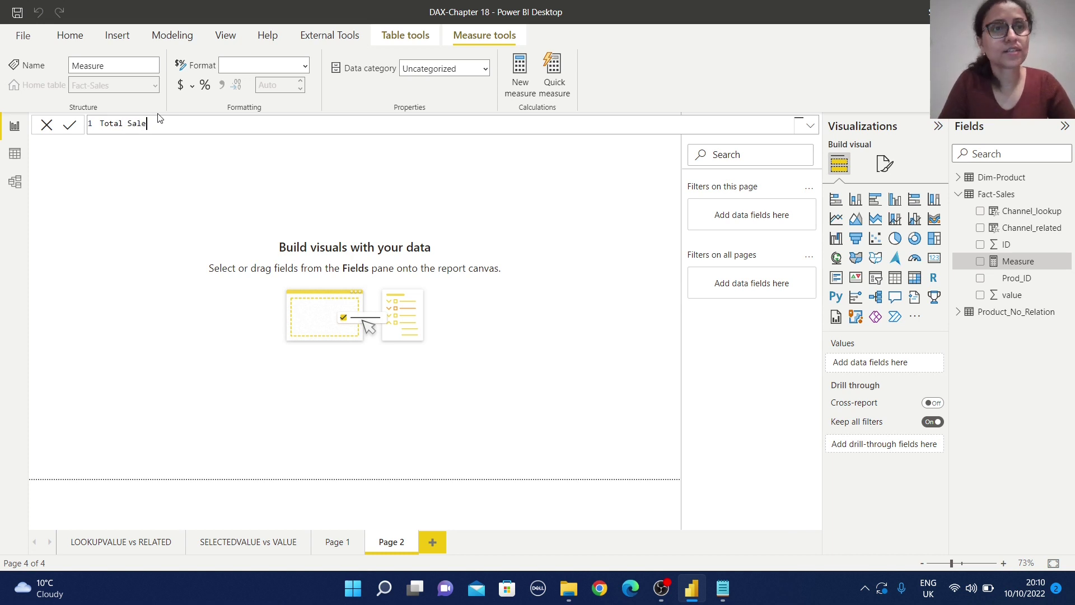
{"action": "type", "text": "s = SUM"}
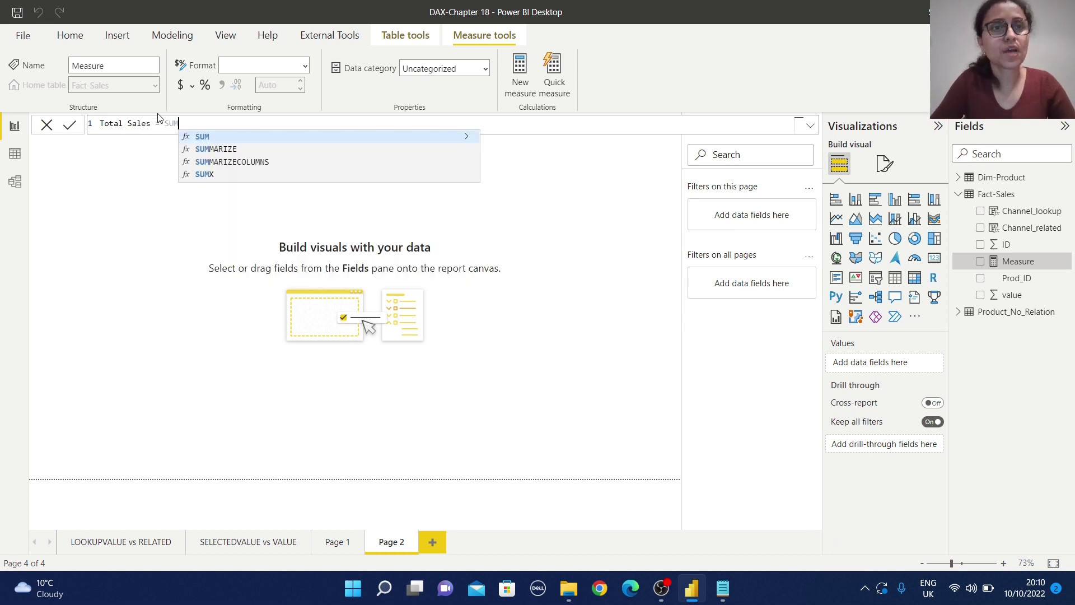
- Make Total Sales sum the 'Fact-Sales'[value] column and commit the measure
{"action": "type", "text": "(to"}
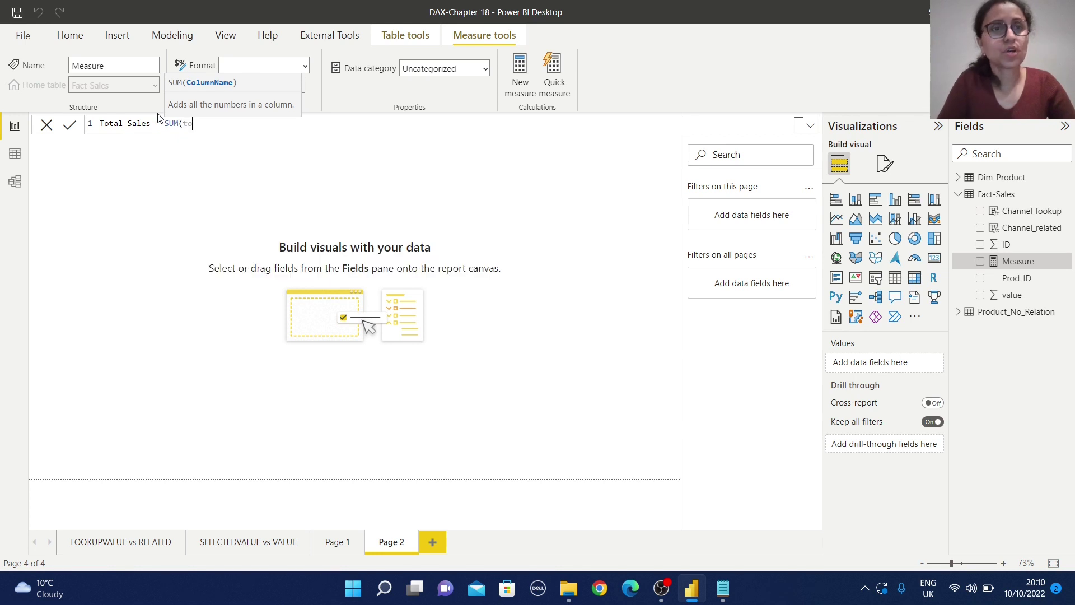
{"action": "key", "text": "BackSpace"}
{"action": "key", "text": "BackSpace"}
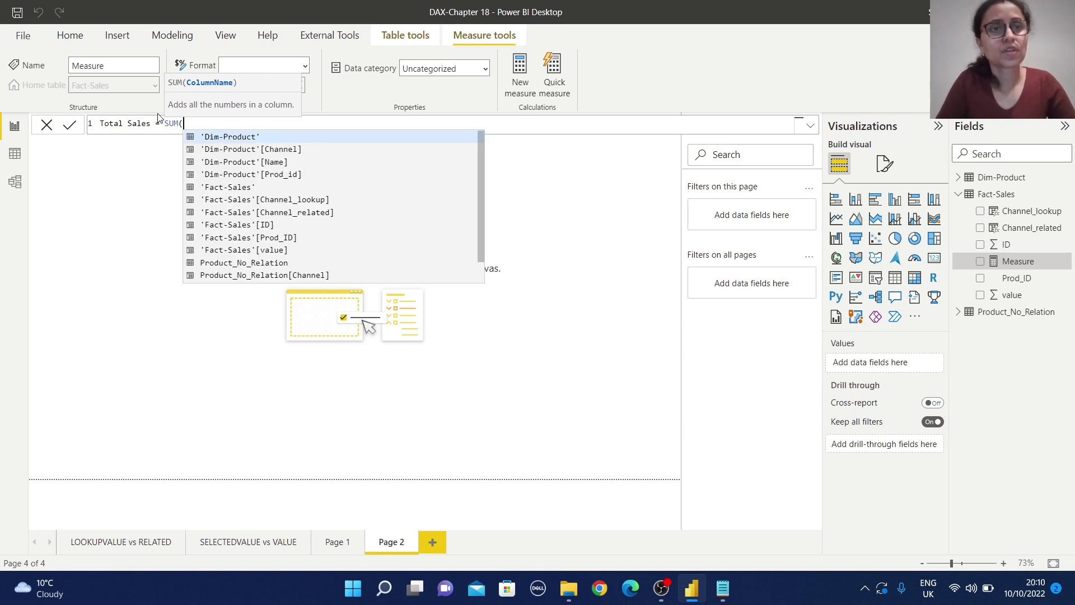
{"action": "type", "text": "value"}
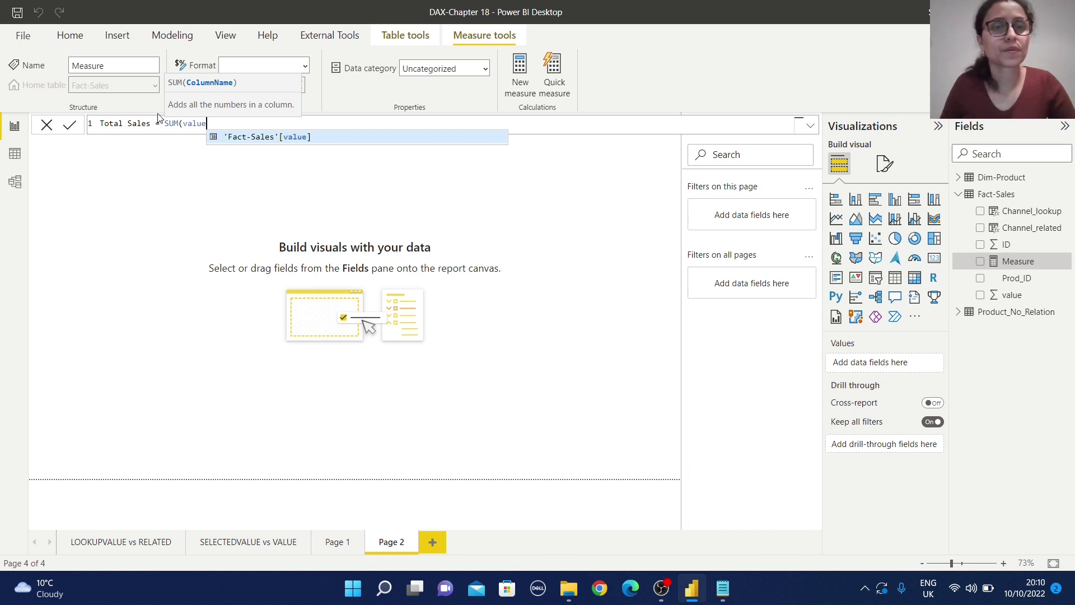
{"action": "left_click", "coordinate": [336, 138]}
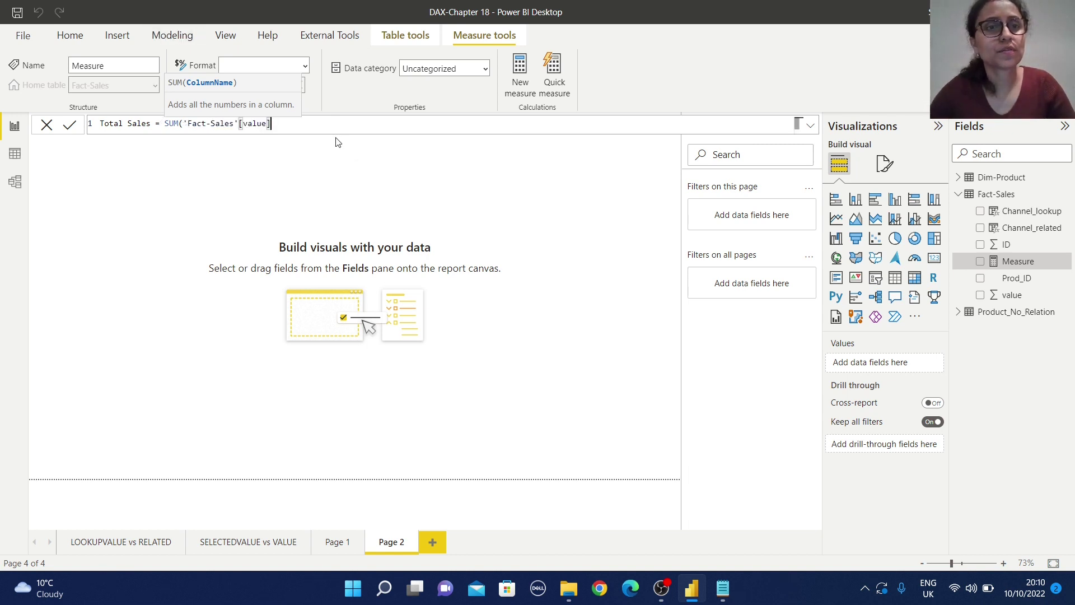
{"action": "type", "text": ")"}
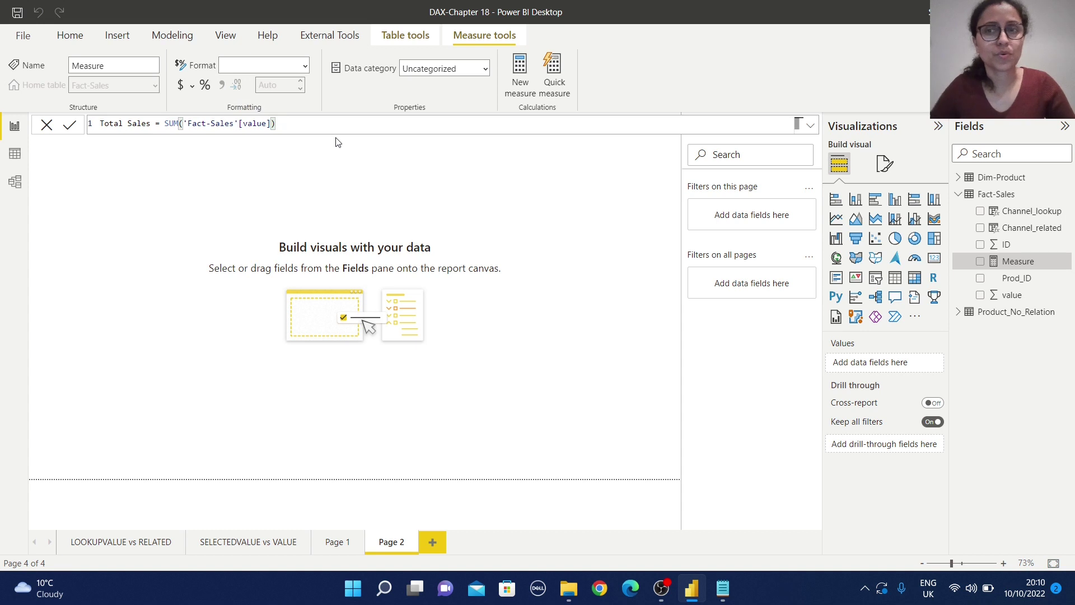
{"action": "left_click", "coordinate": [70, 127]}
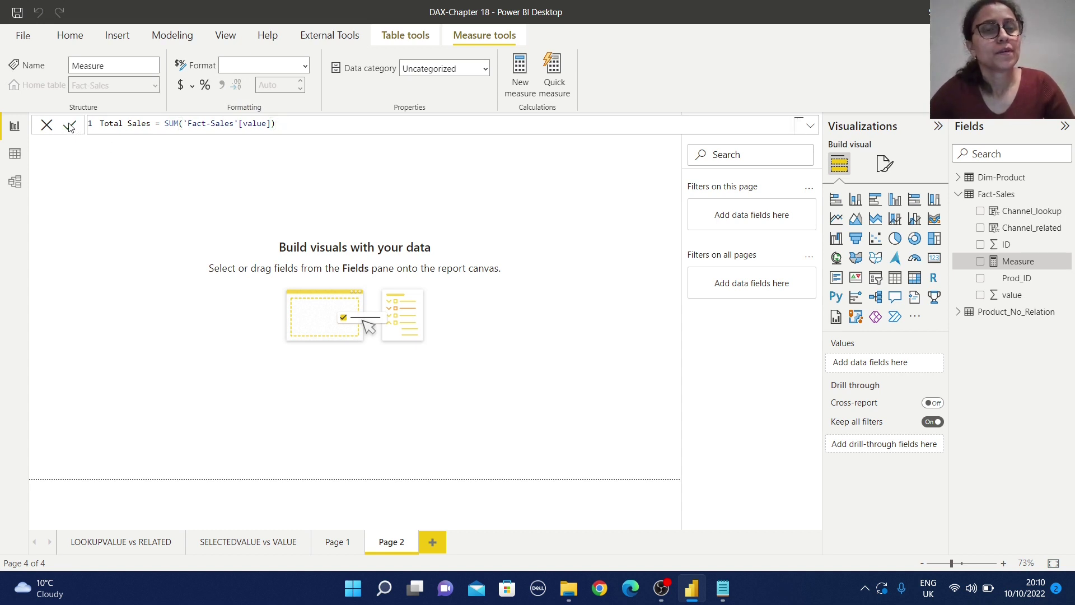
{"action": "left_click", "coordinate": [70, 126]}
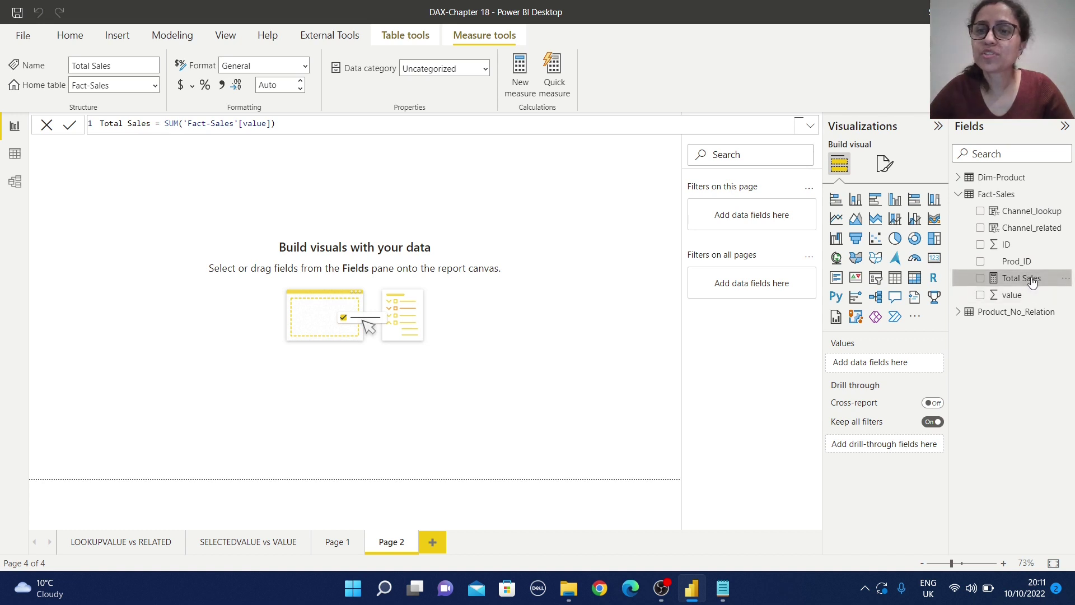
- Start another Fact-Sales measure named Selected_val that opens with an IF function
{"action": "left_click", "coordinate": [1005, 196]}
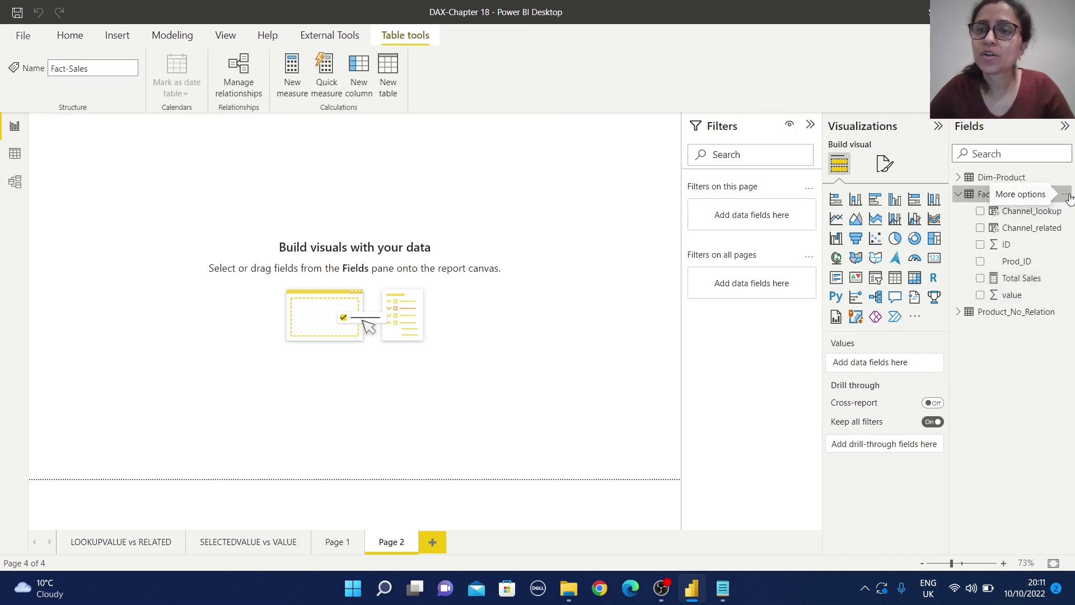
{"action": "left_click", "coordinate": [1065, 194]}
{"action": "key", "text": "Escape"}
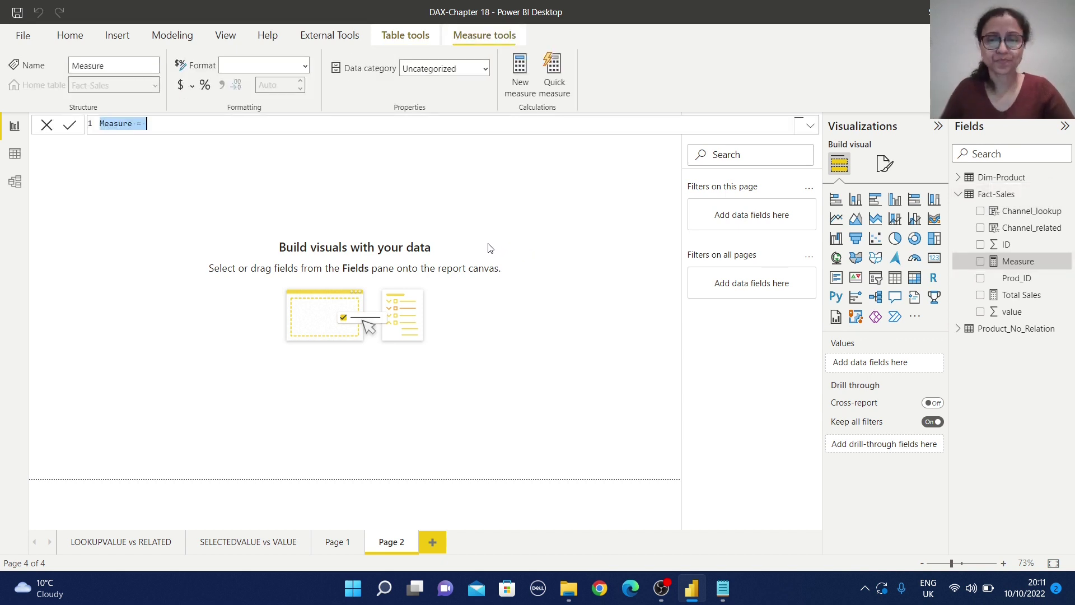
{"action": "type", "text": "Selec"}
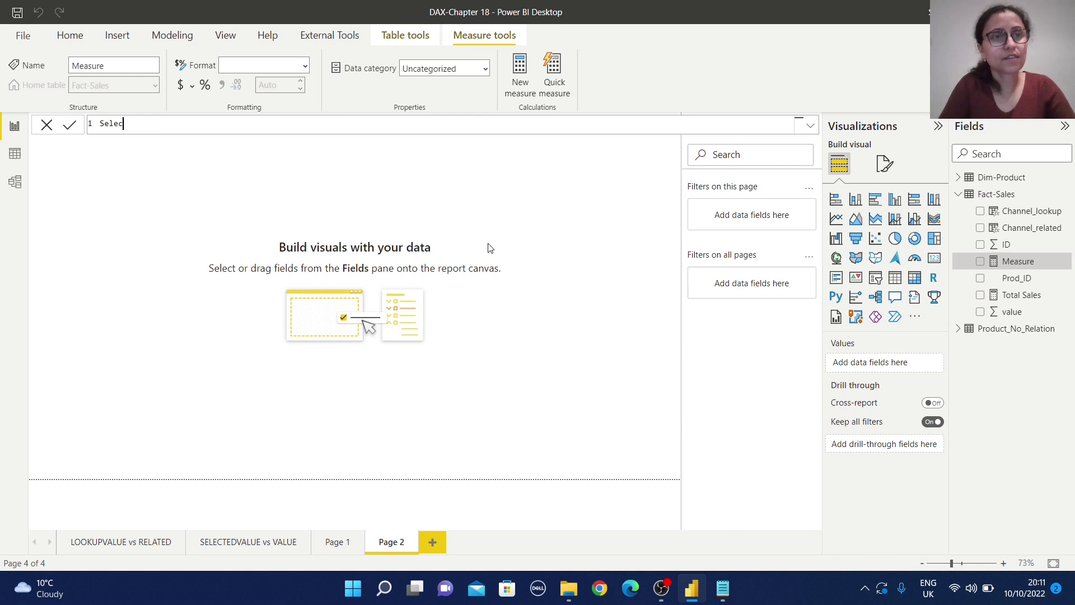
{"action": "type", "text": "ted_val="}
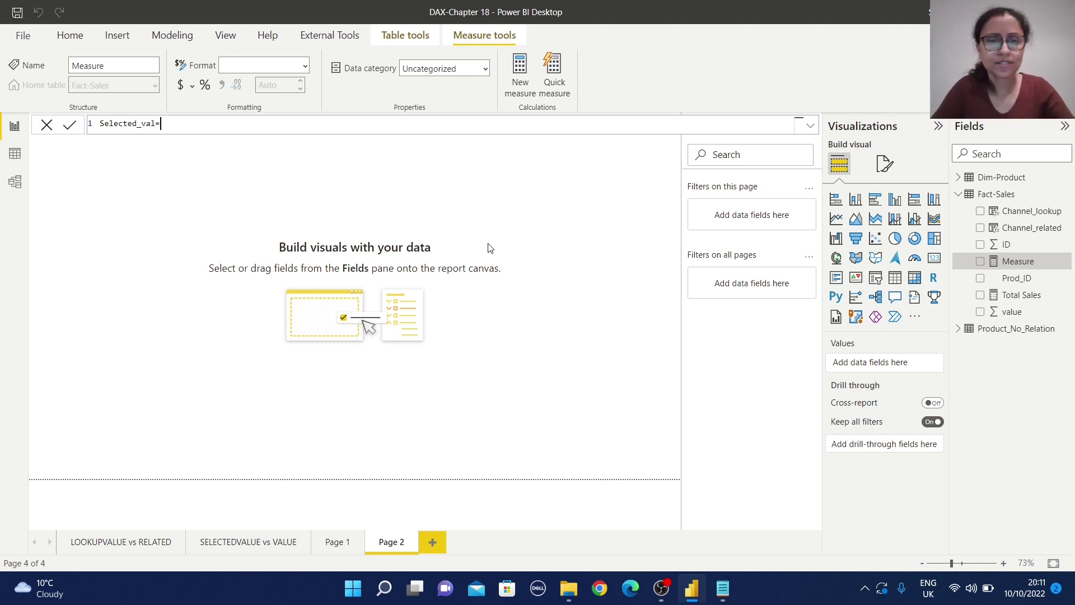
{"action": "type", "text": "If("}
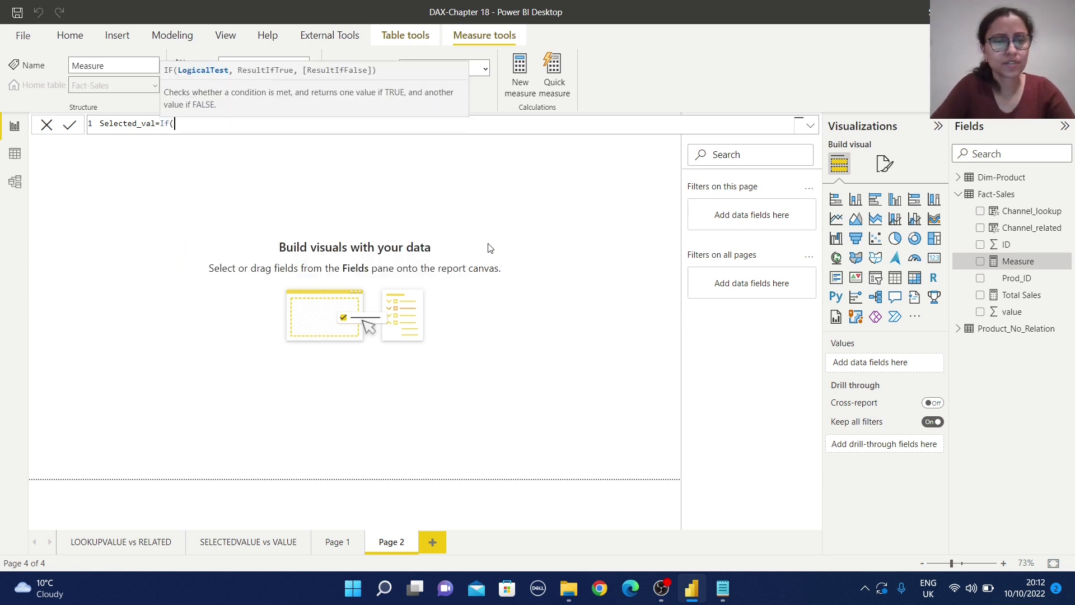
- Begin the IF condition with SELECTEDVALUE on 'Dim-Product'[Name], using "No Selection" as the alternate result
{"action": "type", "text": "sel"}
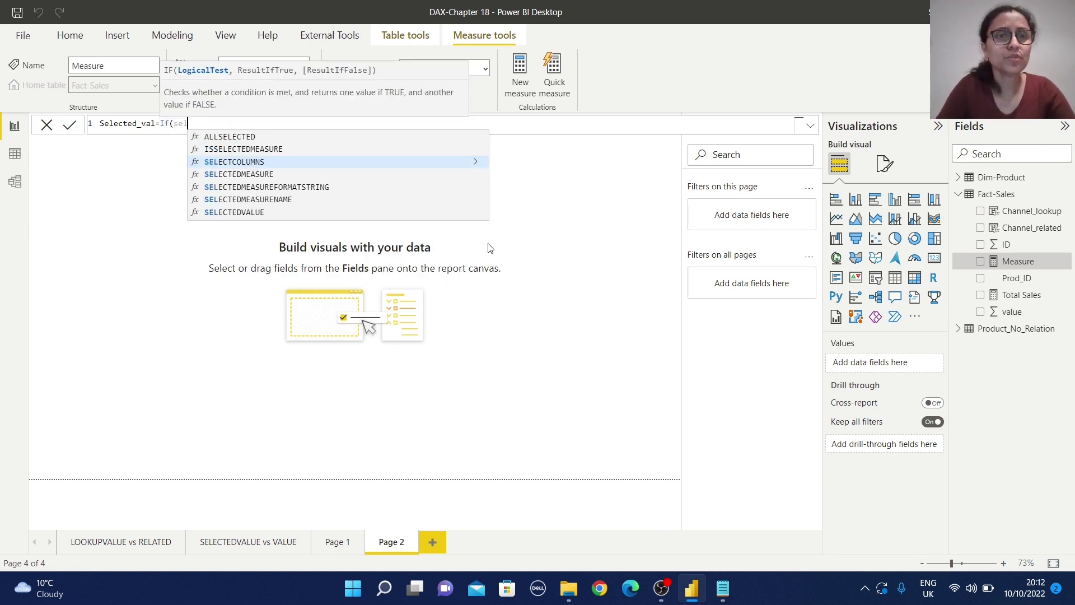
{"action": "key", "text": "Down"}
{"action": "key", "text": "Down"}
{"action": "key", "text": "Down"}
{"action": "key", "text": "Down"}
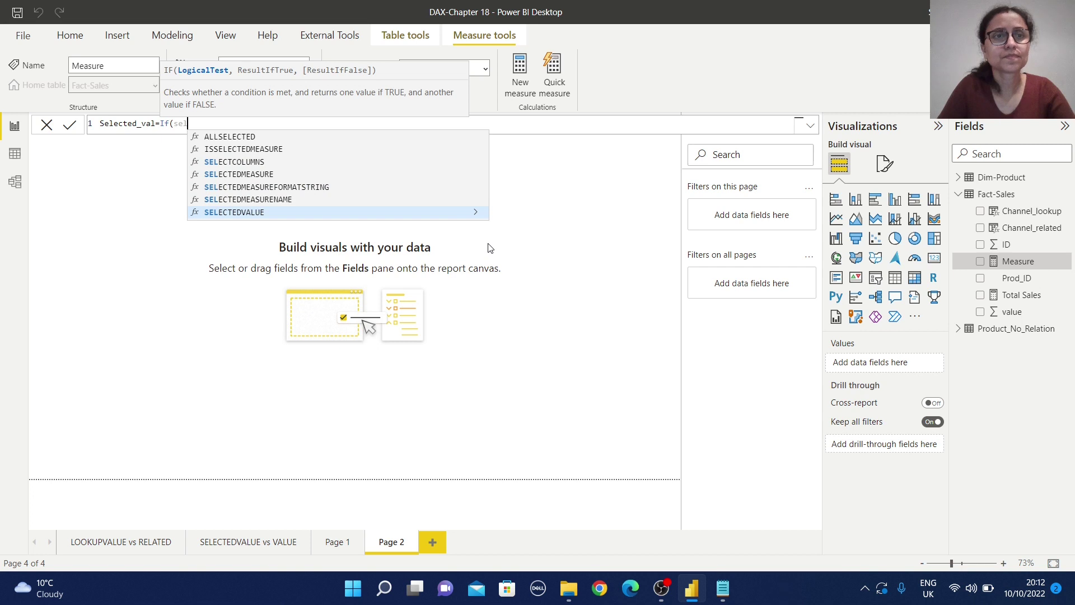
{"action": "key", "text": "Tab"}
{"action": "type", "text": "prod"}
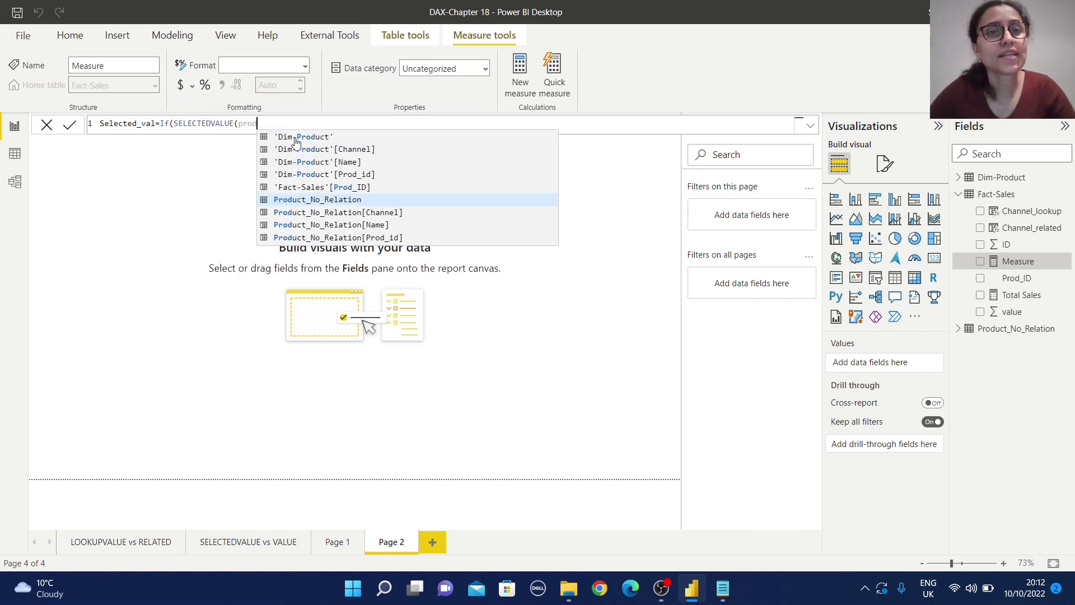
{"action": "left_click", "coordinate": [303, 162]}
{"action": "type", "text": ","}
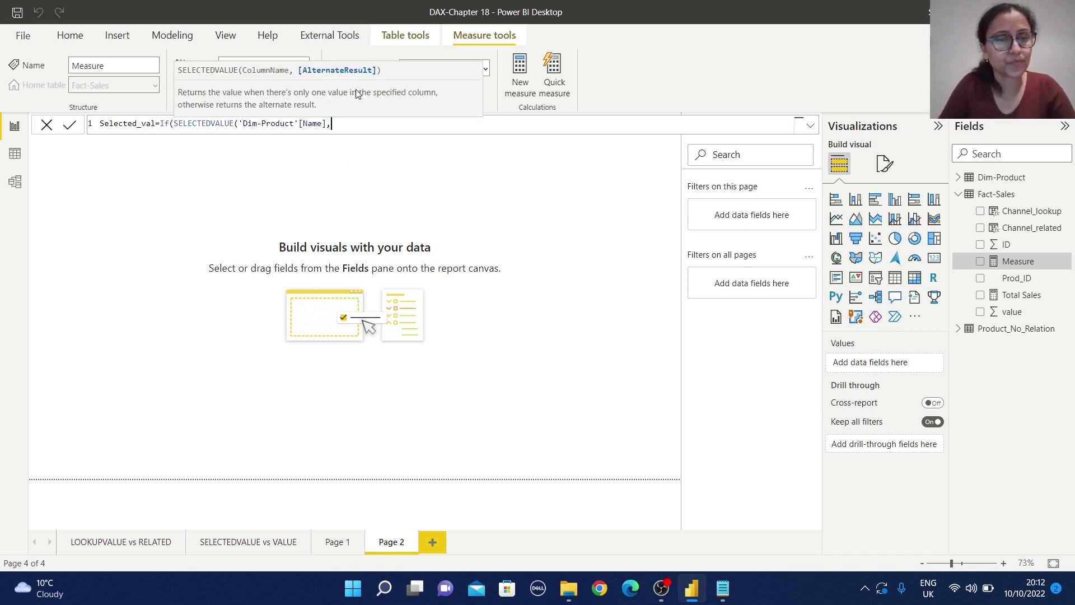
{"action": "type", "text": "\"No Selection\""}
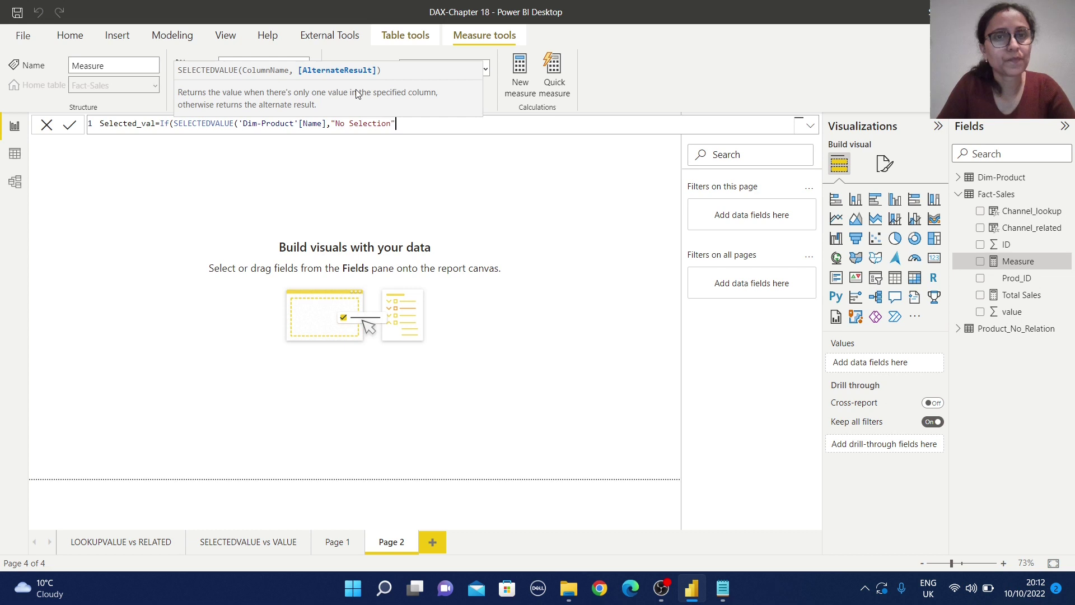
{"action": "type", "text": ")"}
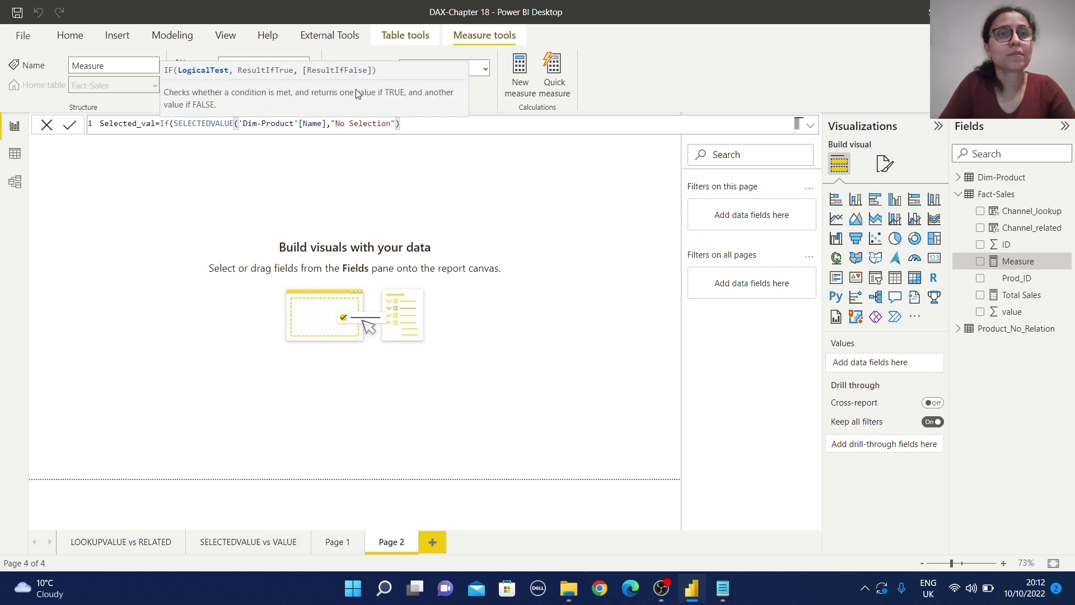
- Complete the IF condition by comparing the SELECTEDVALUE result with "Prod_3"
{"action": "type", "text": "="}
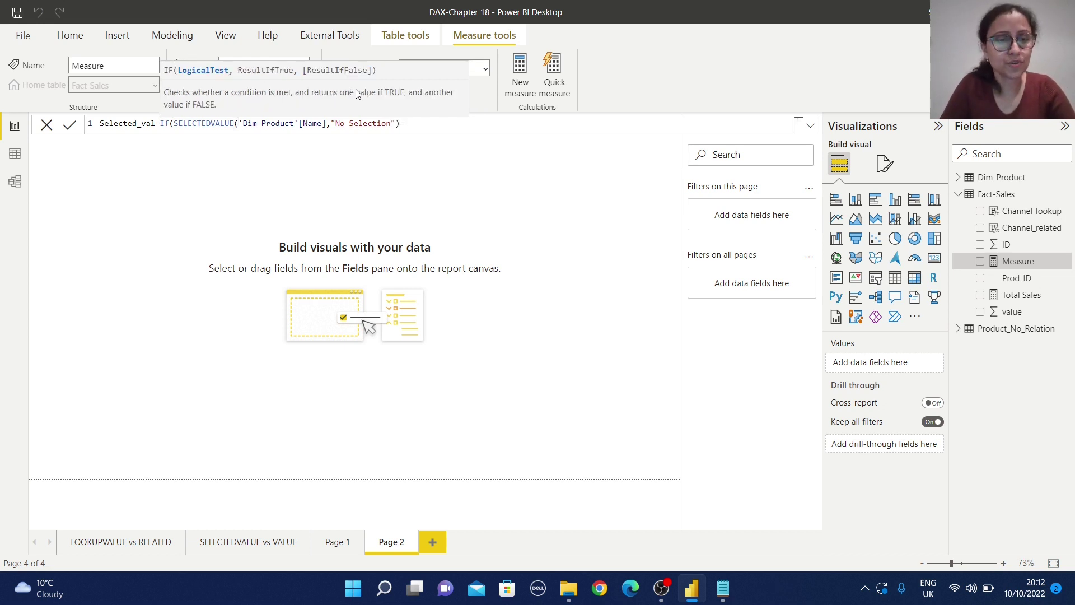
{"action": "type", "text": "\"Pro"}
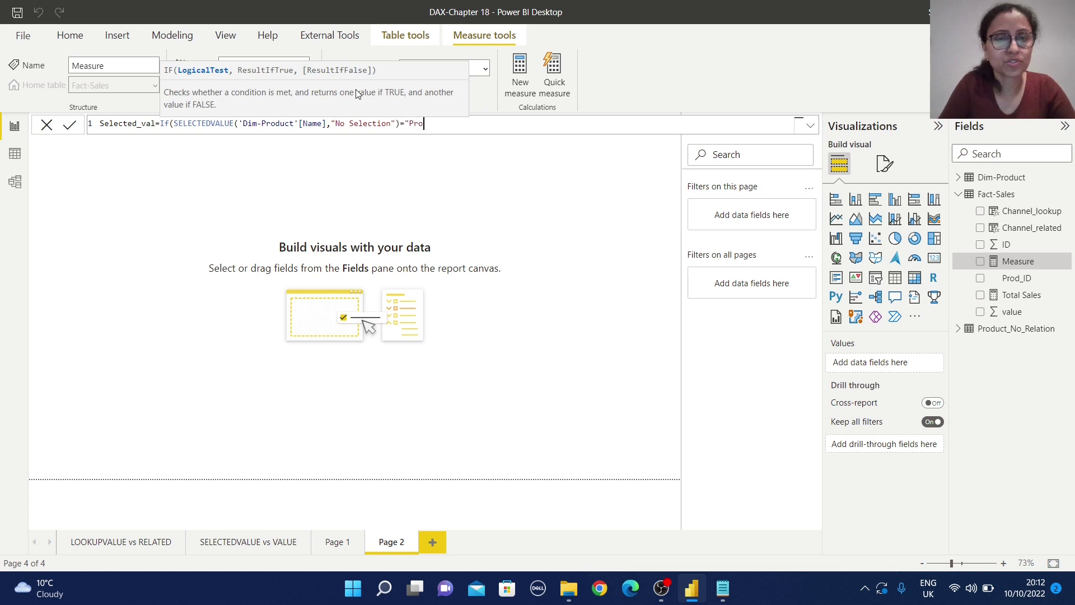
{"action": "type", "text": "d_3"}
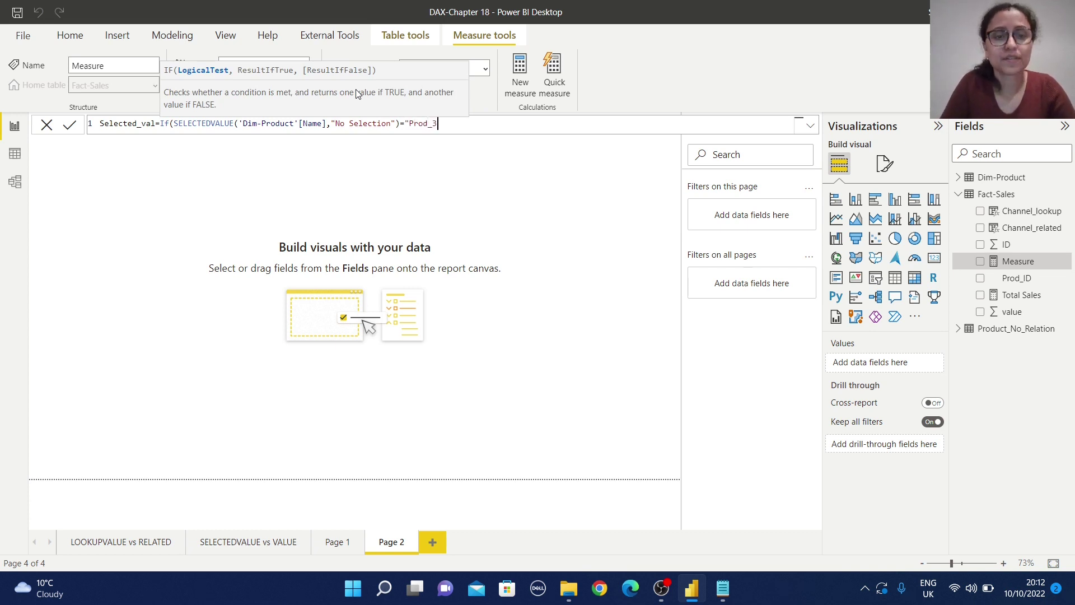
{"action": "type", "text": "\""}
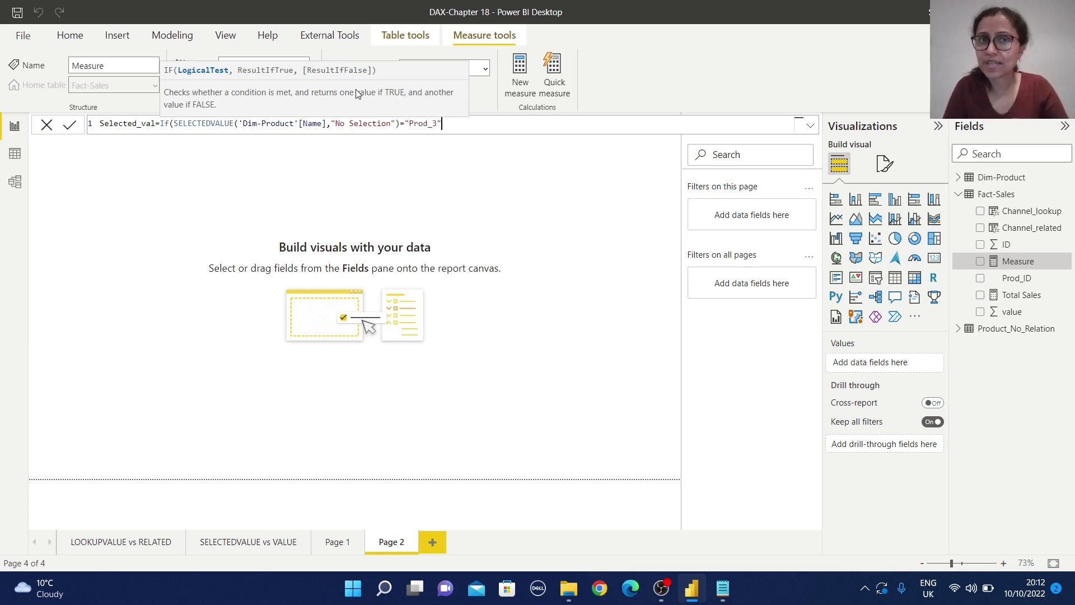
- Return [Total Sales]*0.16 when the condition is true, close the formula and commit the Selected_val measure
{"action": "type", "text": ","}
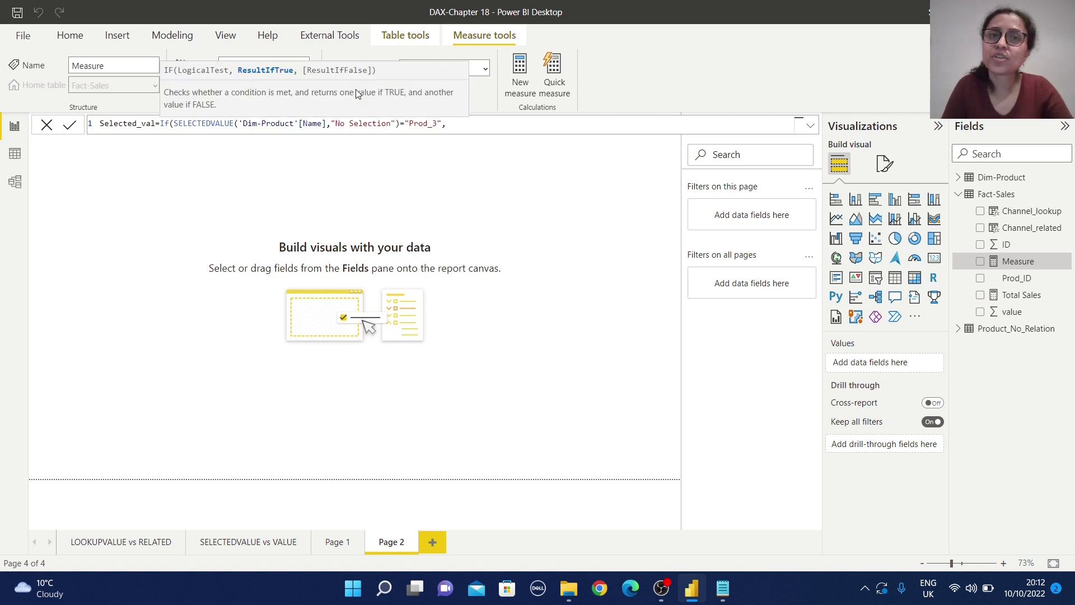
{"action": "type", "text": "tot"}
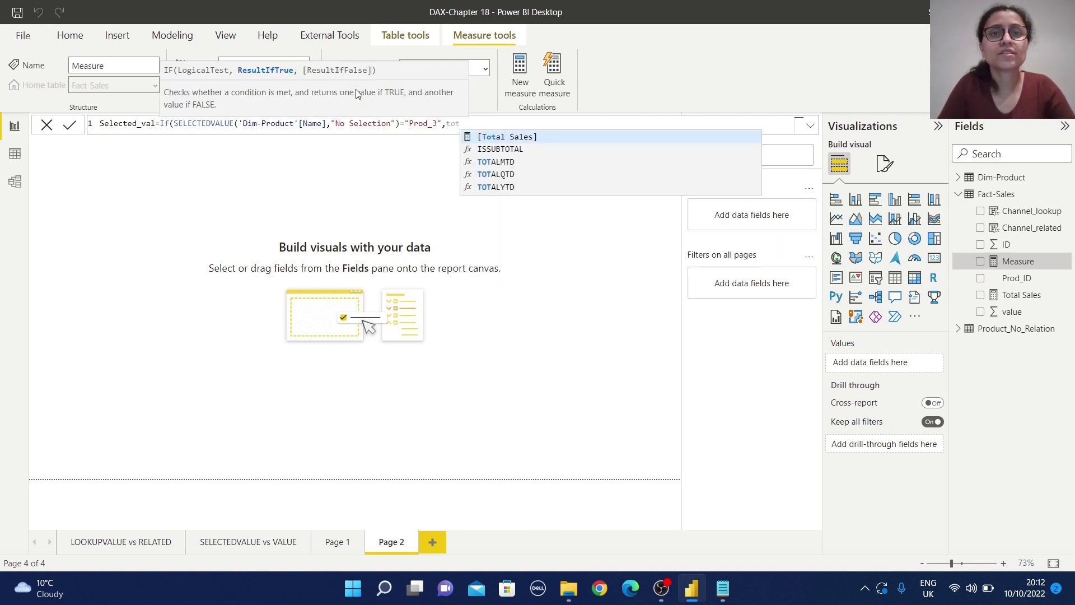
{"action": "key", "text": "Tab"}
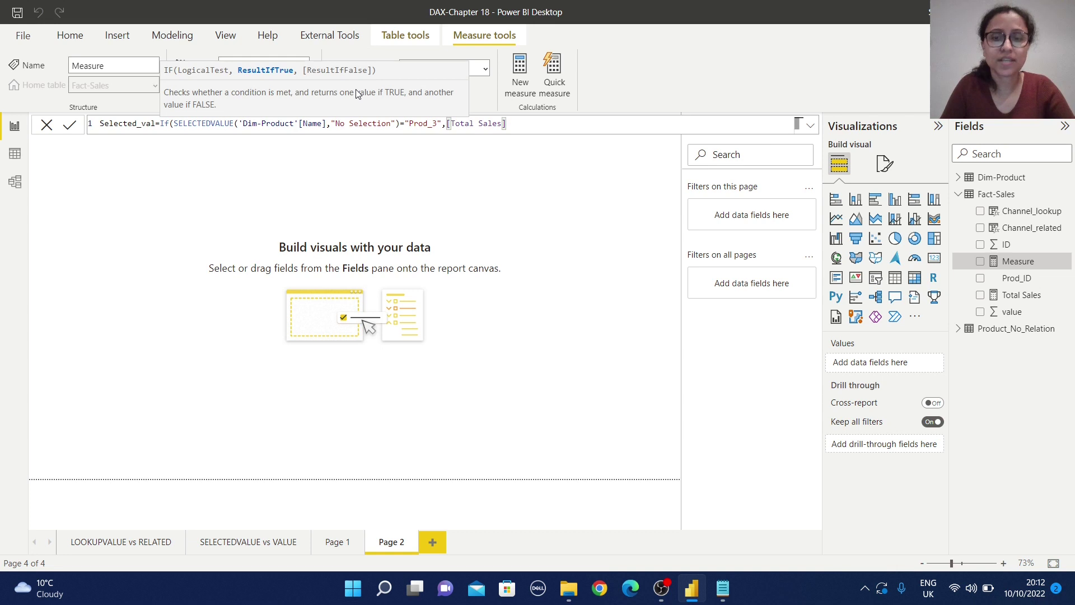
{"action": "type", "text": "*"}
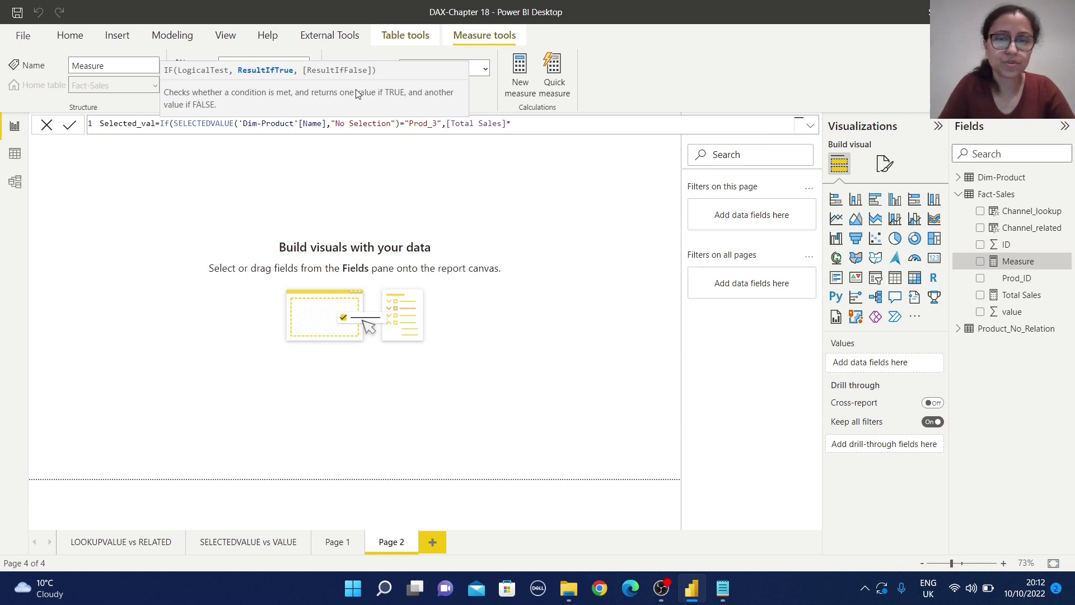
{"action": "type", "text": "0.16"}
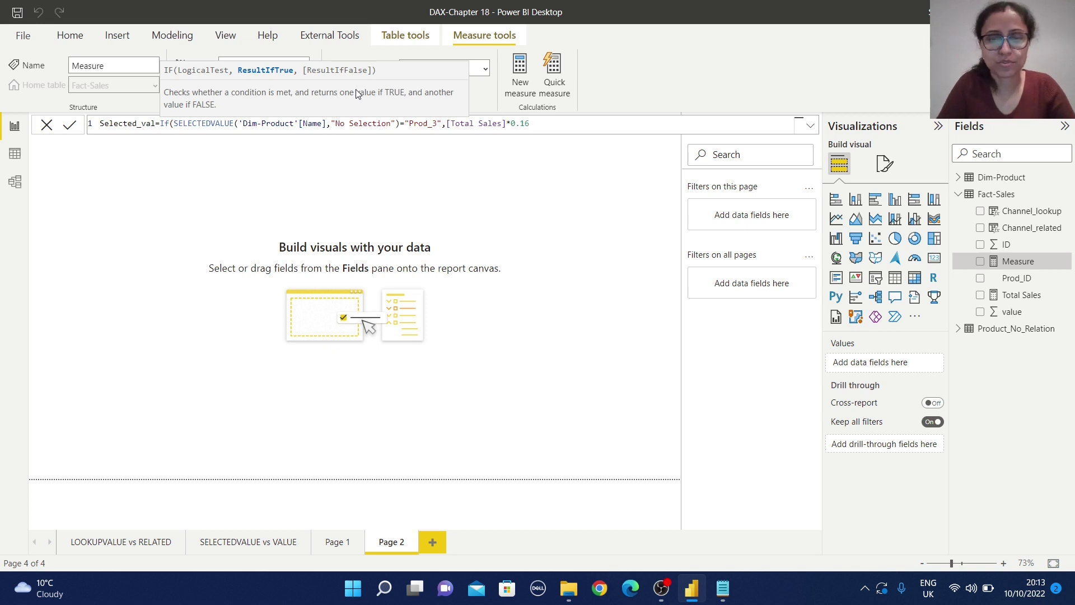
{"action": "type", "text": ")"}
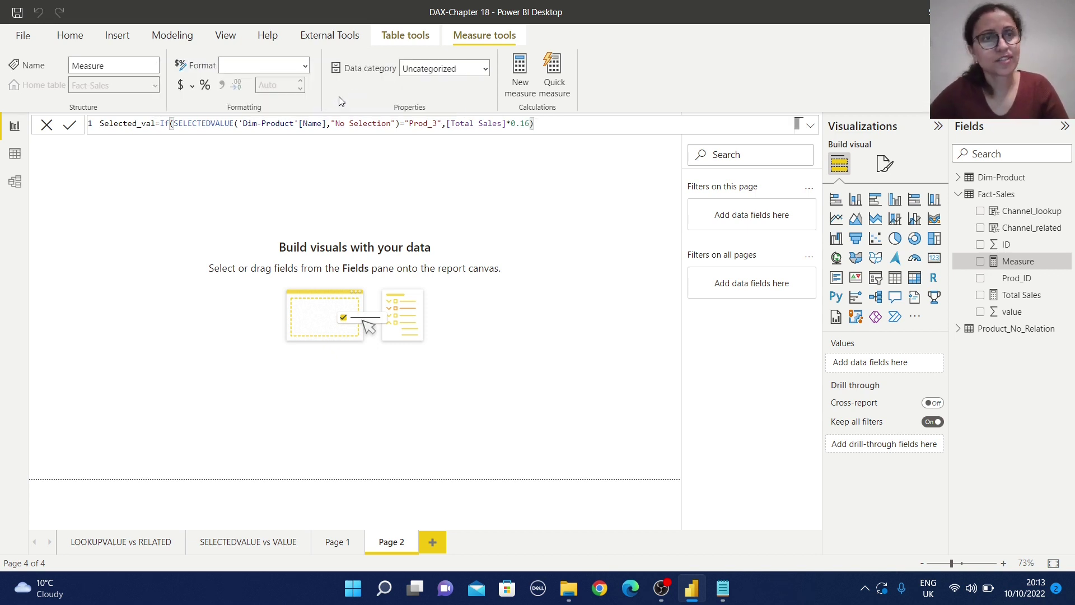
{"action": "left_click", "coordinate": [71, 128]}
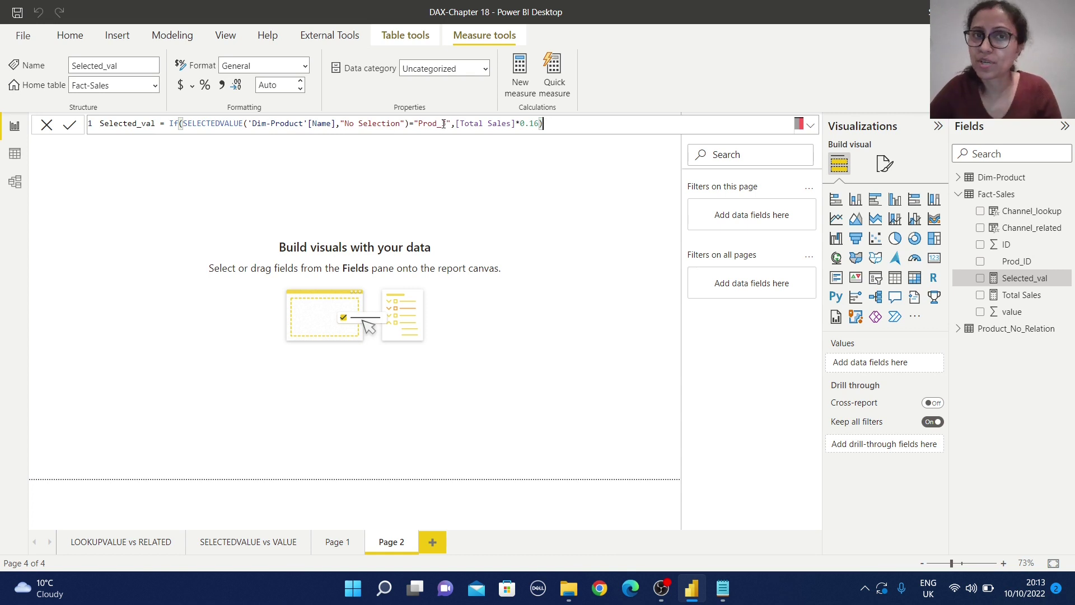
- Start another Fact-Sales measure named Values_val that opens with an IF function
{"action": "right_click", "coordinate": [965, 194]}
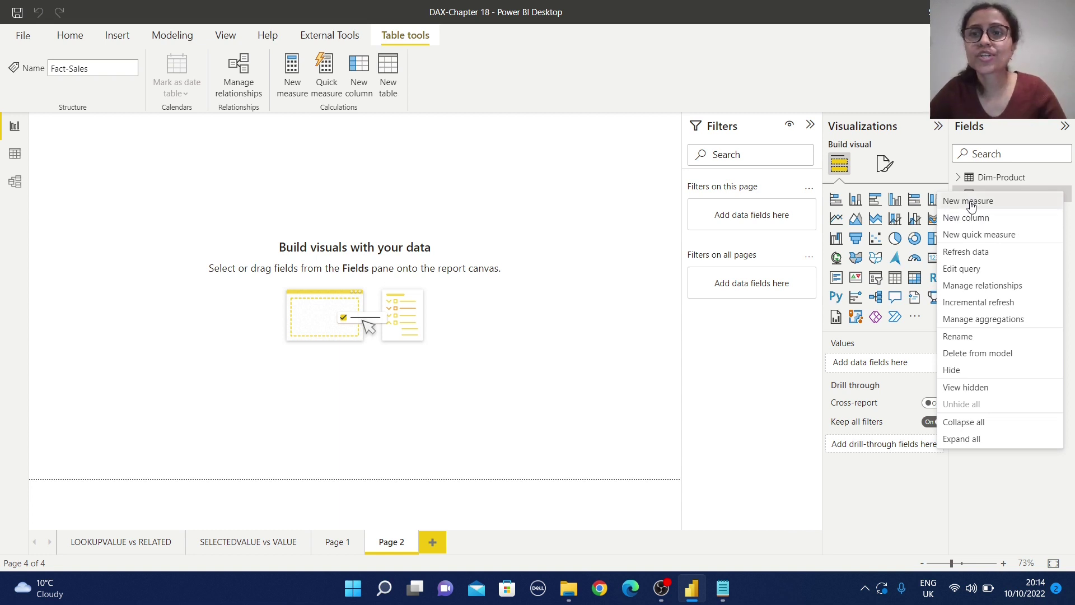
{"action": "key", "text": "Escape"}
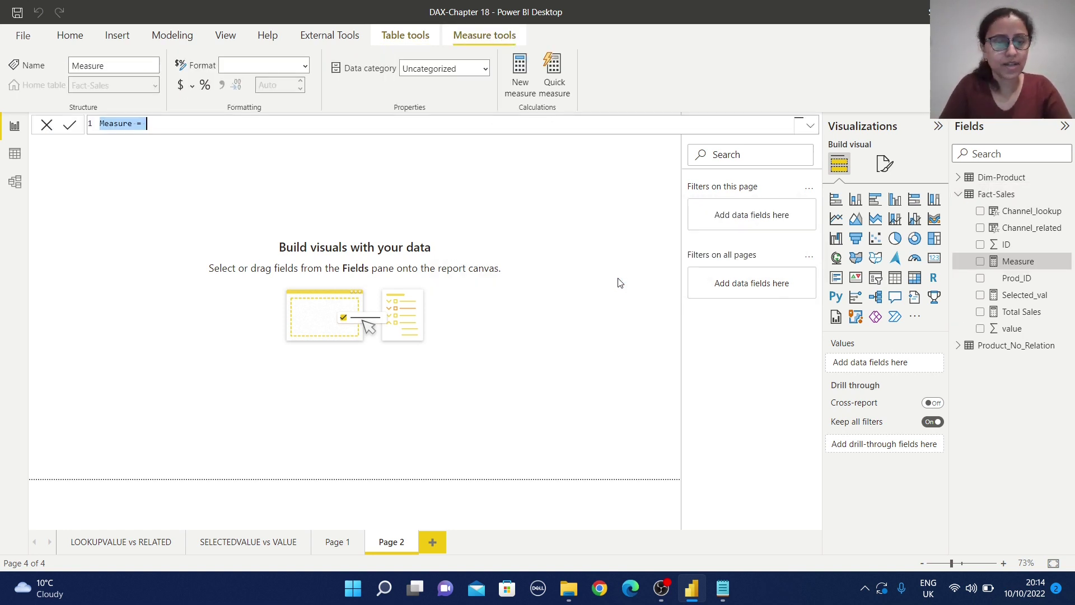
{"action": "type", "text": "Va"}
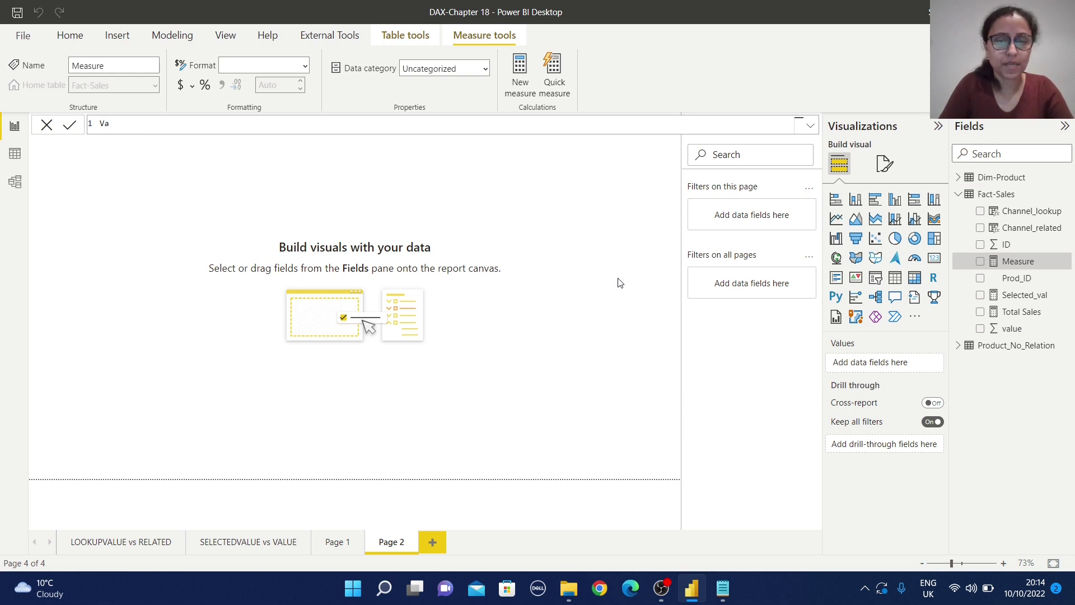
{"action": "type", "text": "lues_"}
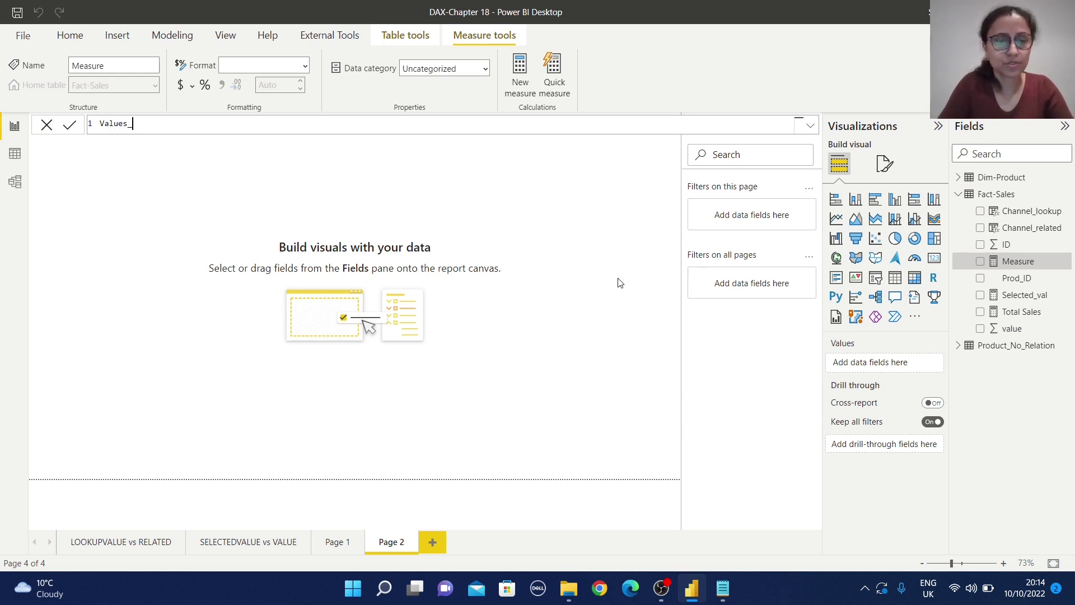
{"action": "type", "text": "val"}
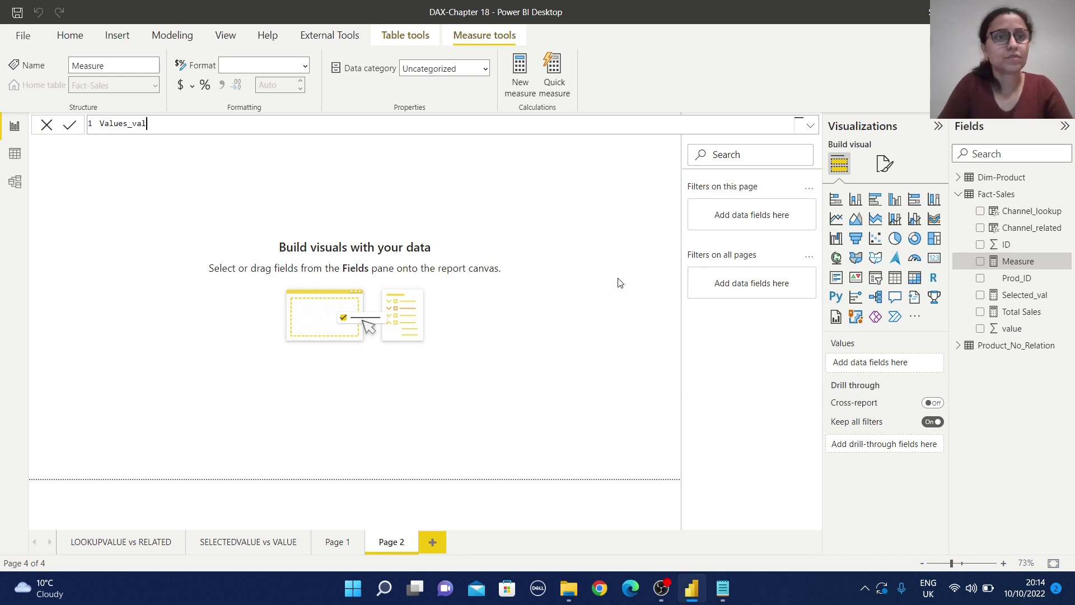
{"action": "type", "text": "="}
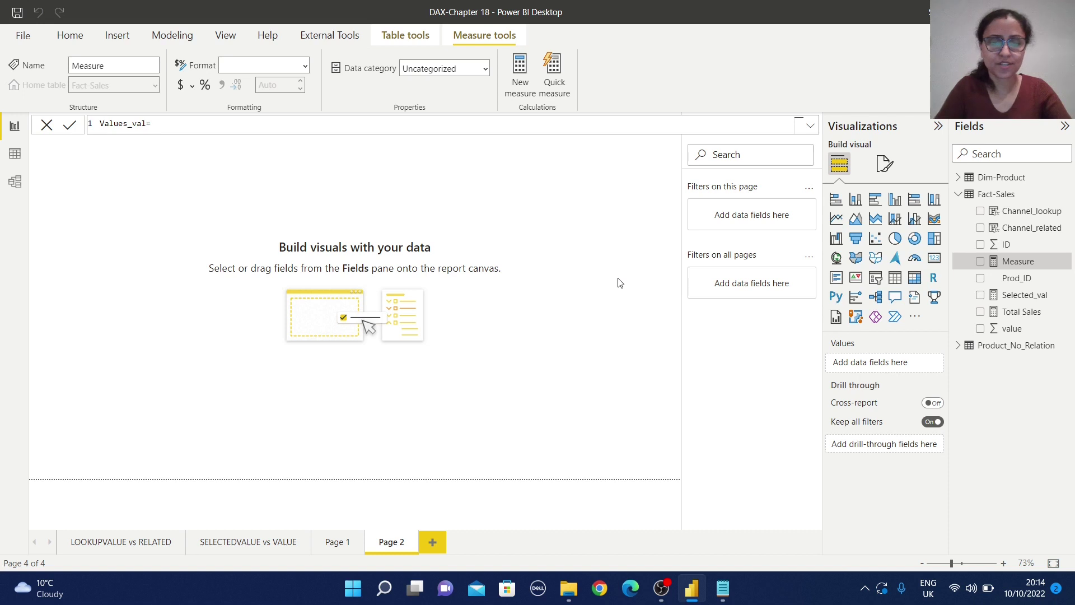
{"action": "type", "text": "If"}
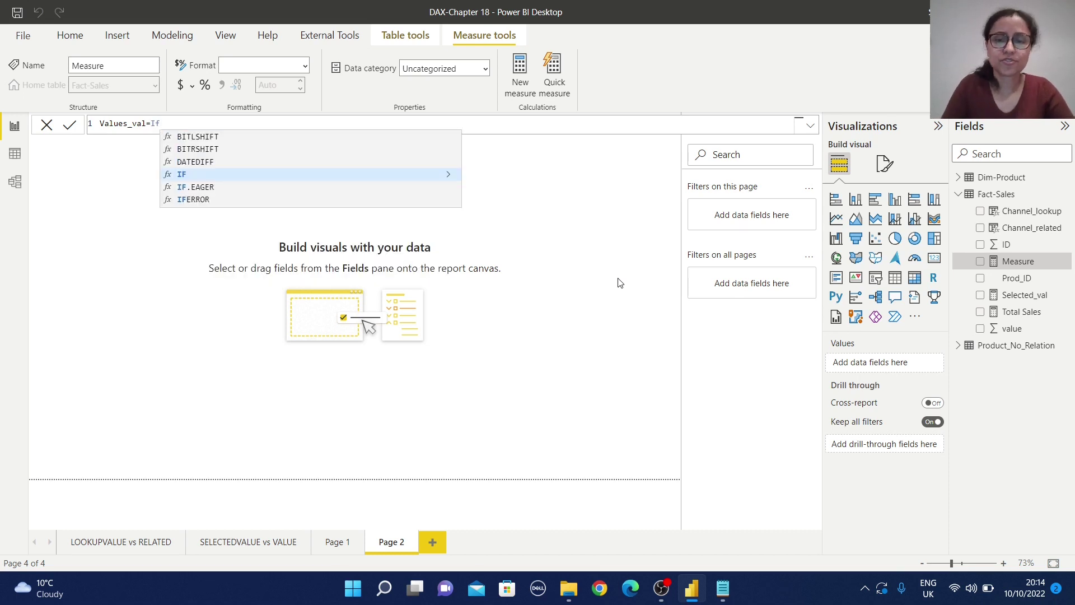
- Use HASONEVALUE on 'Dim-Product'[Name] as the outer IF condition of the Values_val measure
{"action": "type", "text": "(has"}
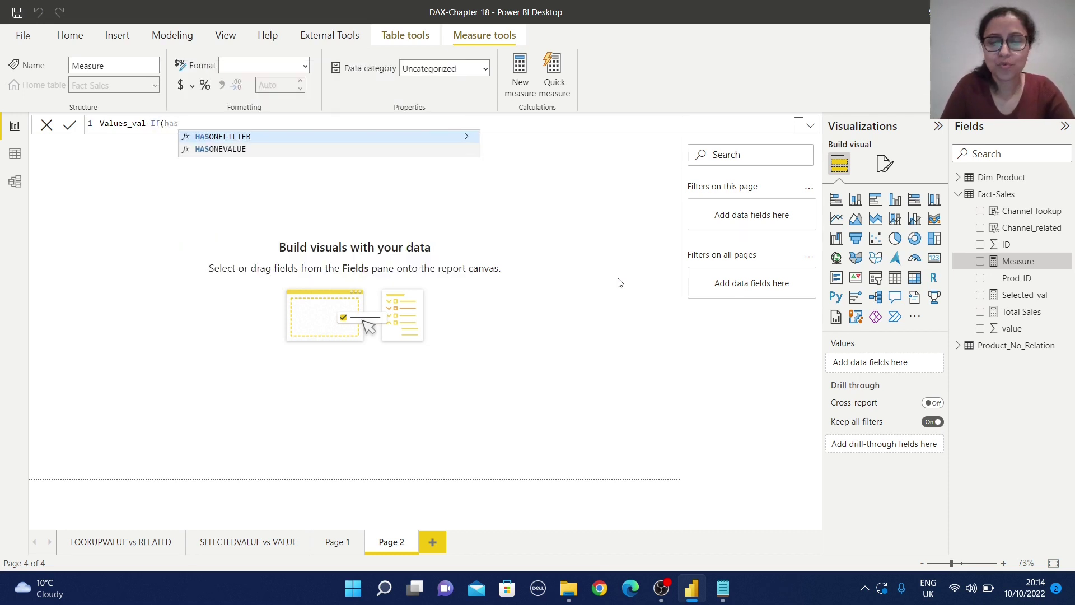
{"action": "key", "text": "Down"}
{"action": "key", "text": "Tab"}
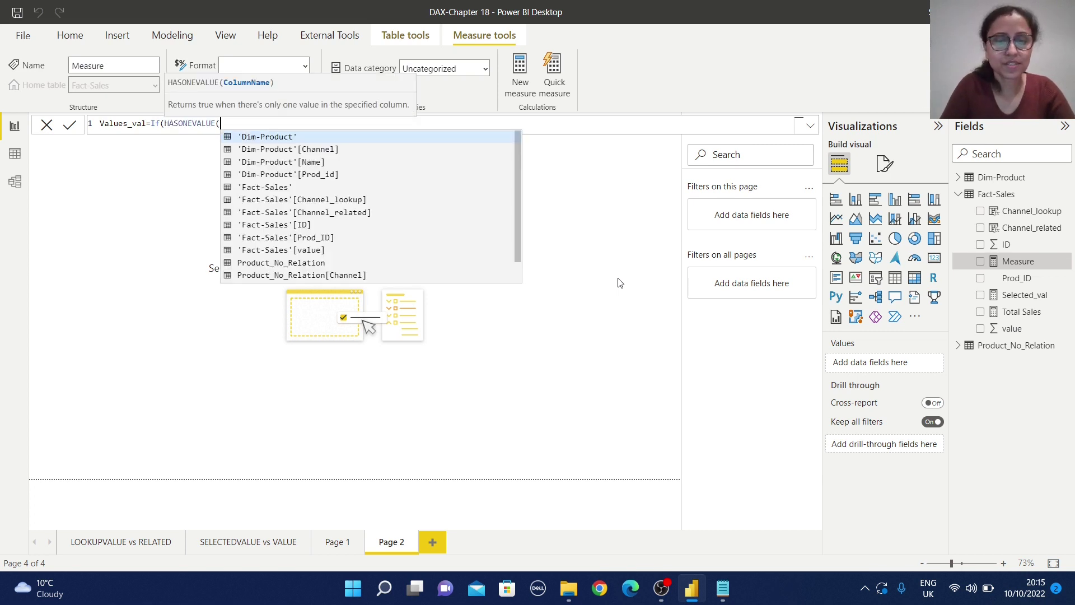
{"action": "type", "text": "nam"}
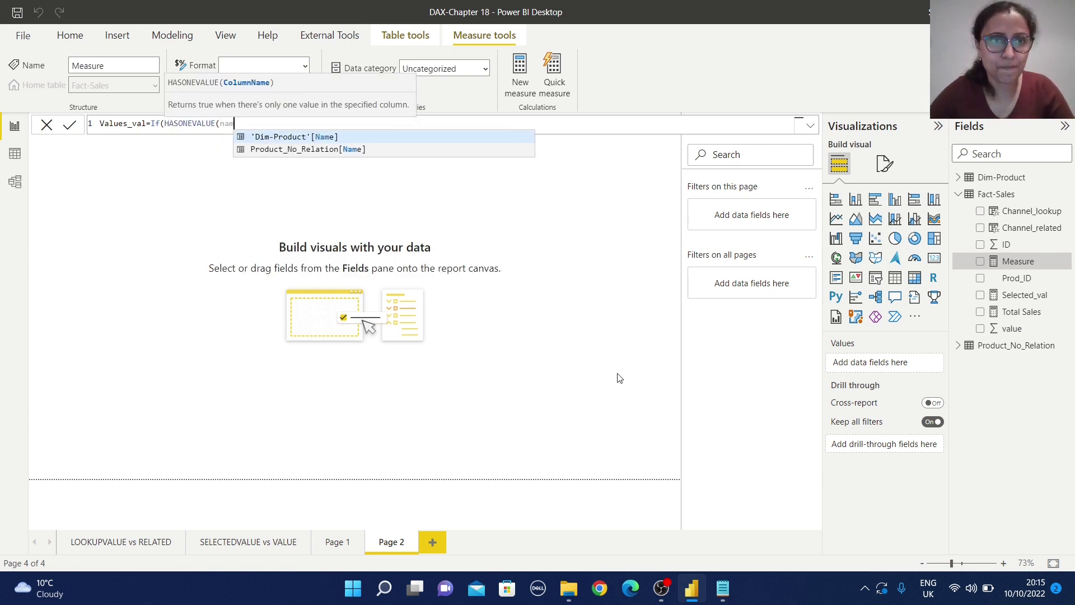
{"action": "left_click", "coordinate": [293, 135]}
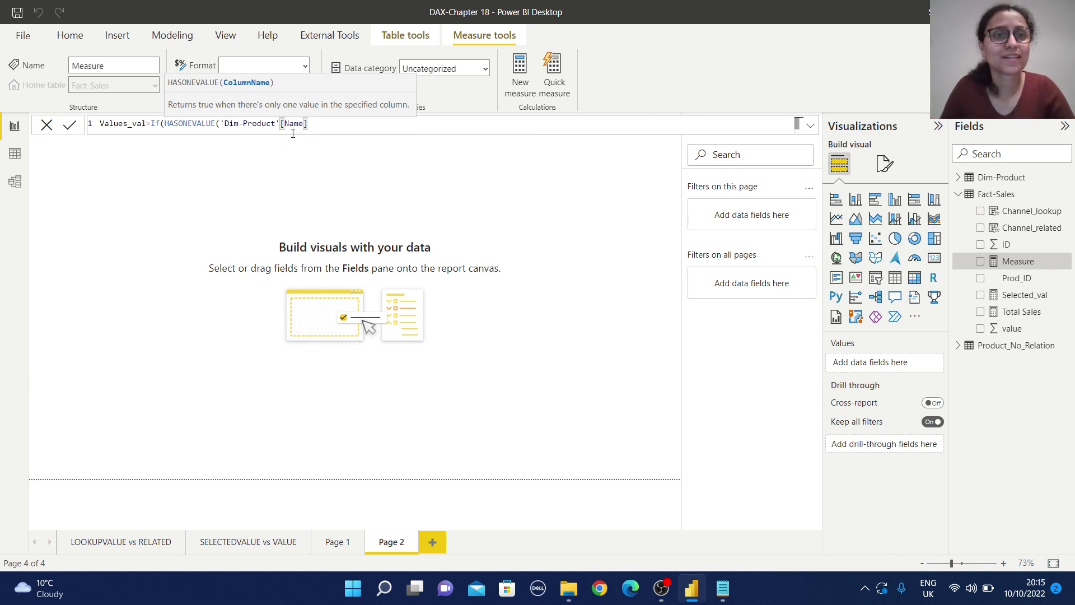
{"action": "type", "text": ")"}
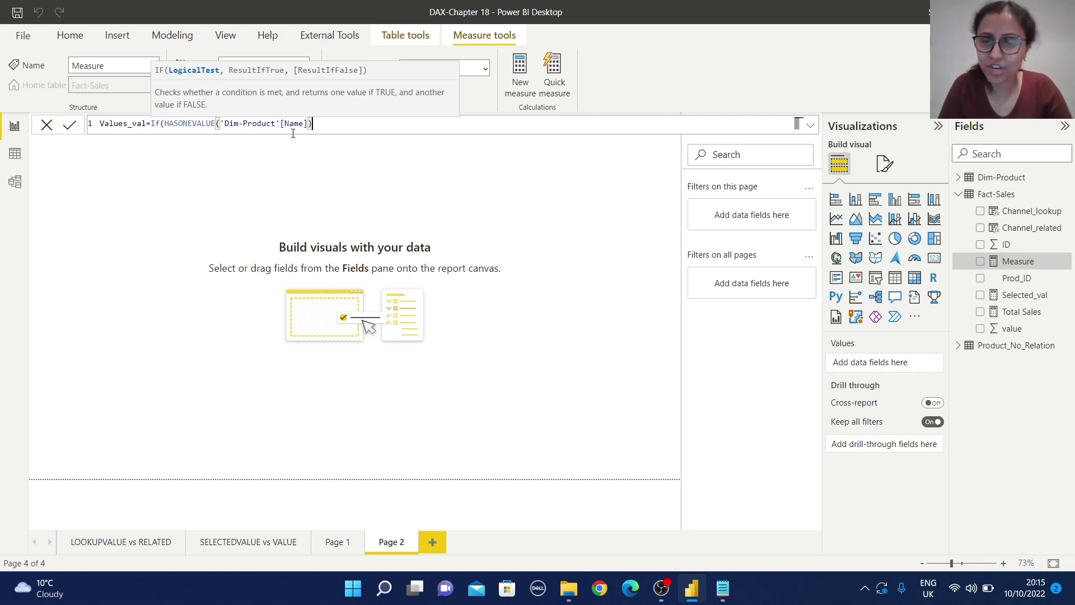
- Add a nested IF on a new formula line whose condition compares VALUES('Dim-Product'[Name]) with "Prod_3"
{"action": "key", "text": "shift+Return"}
{"action": "type", "text": ", IF("}
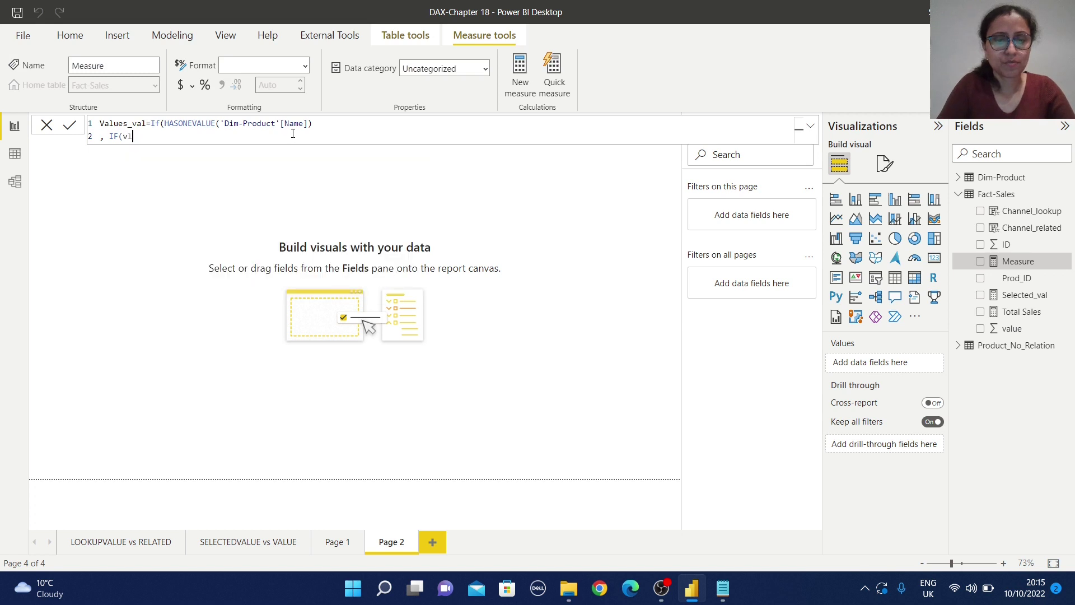
{"action": "type", "text": "valu"}
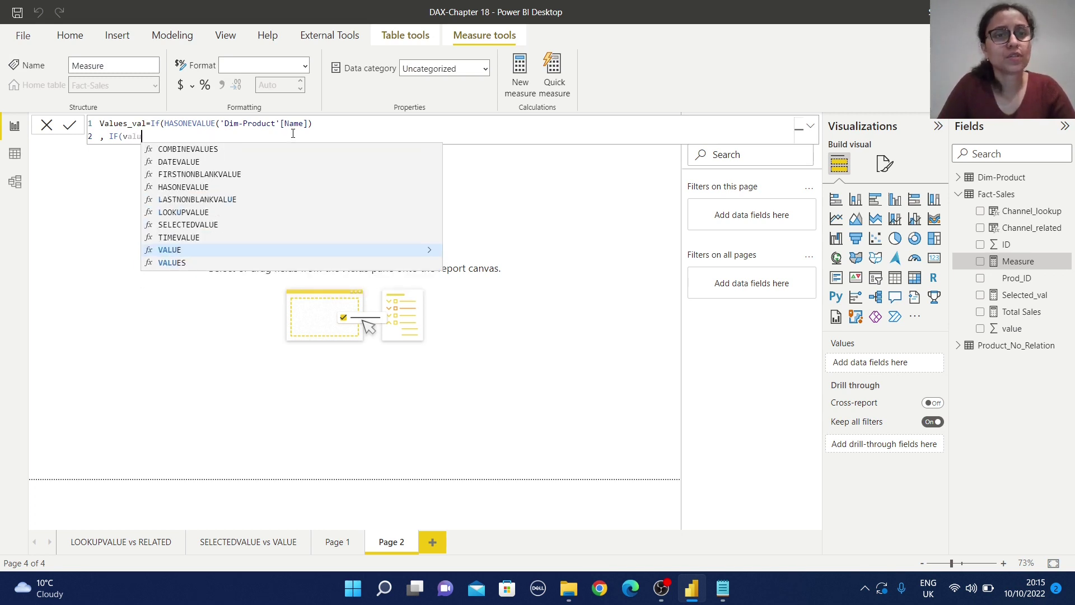
{"action": "key", "text": "Down"}
{"action": "key", "text": "Tab"}
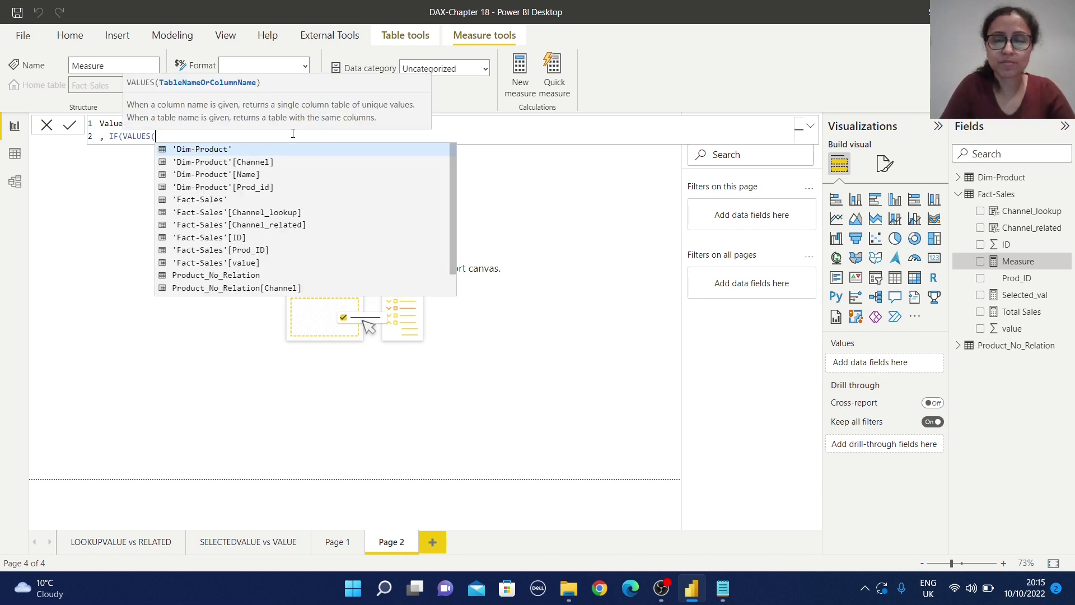
{"action": "type", "text": "nam"}
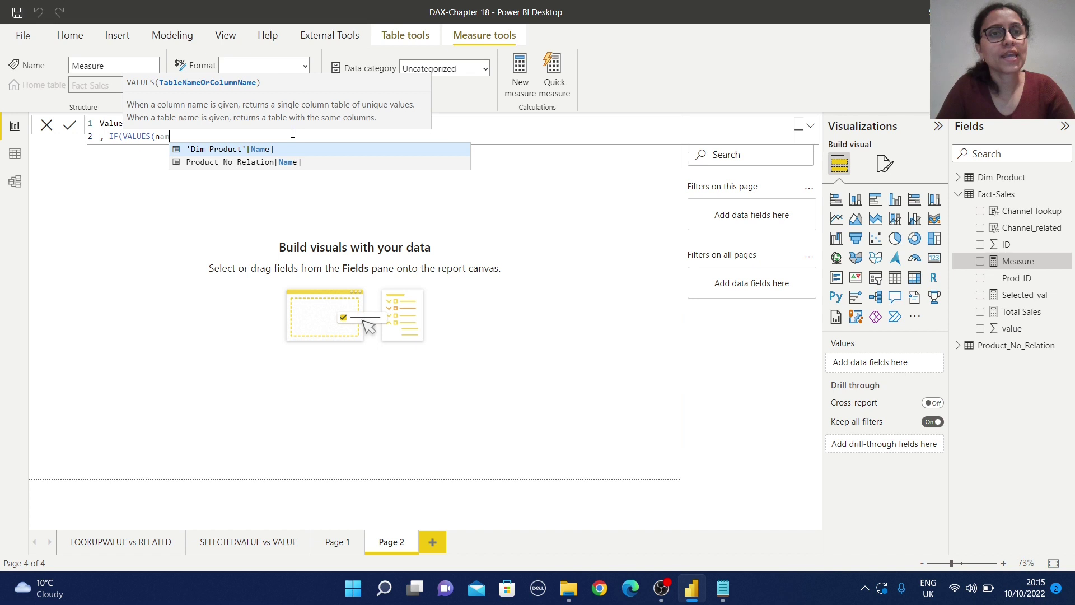
{"action": "key", "text": "Tab"}
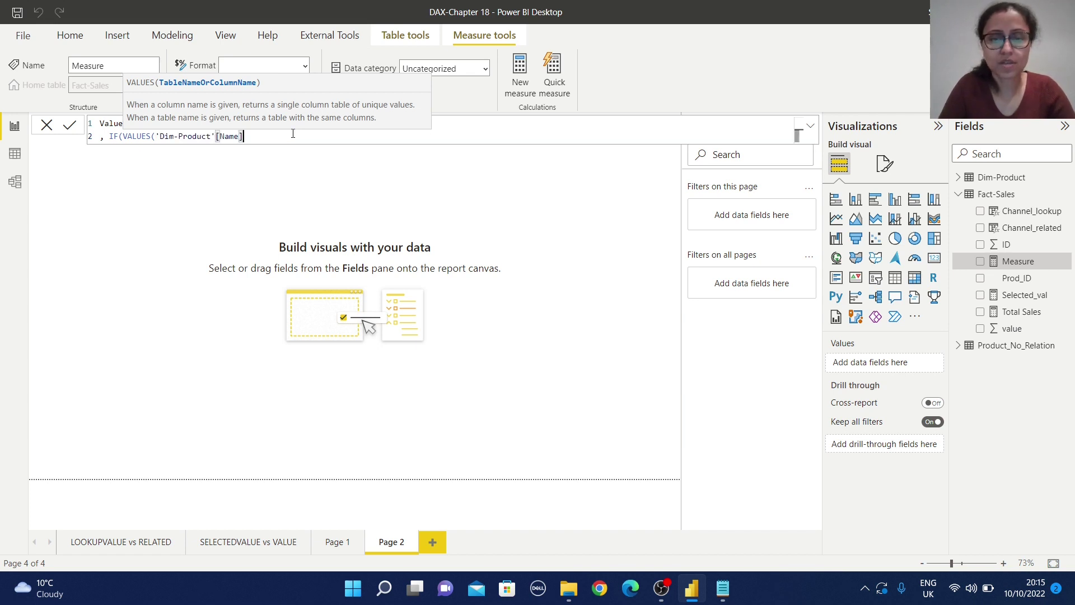
{"action": "type", "text": ")="}
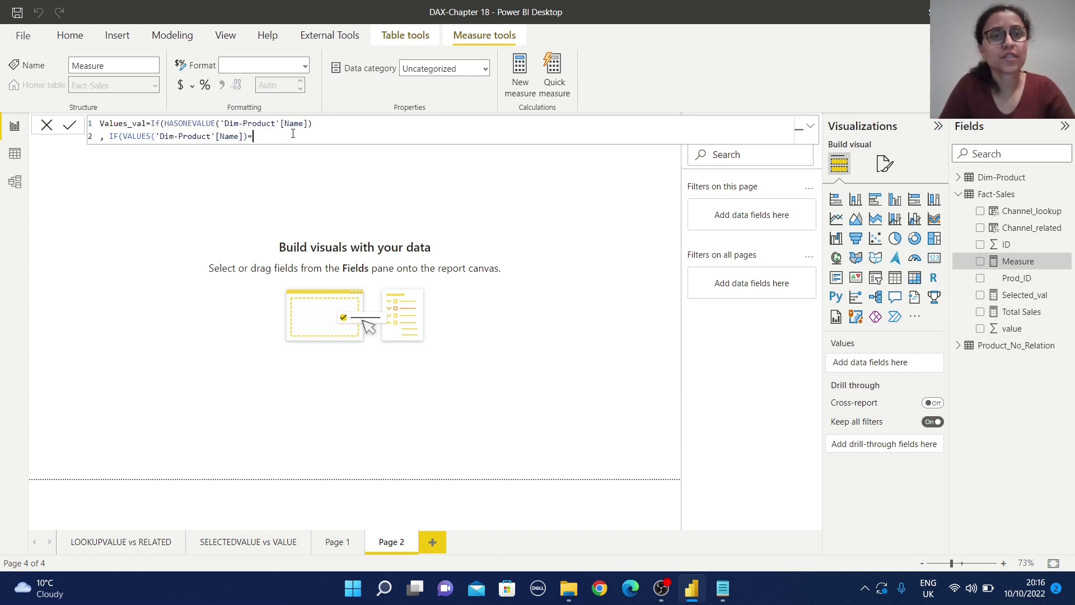
{"action": "type", "text": "\"Pr"}
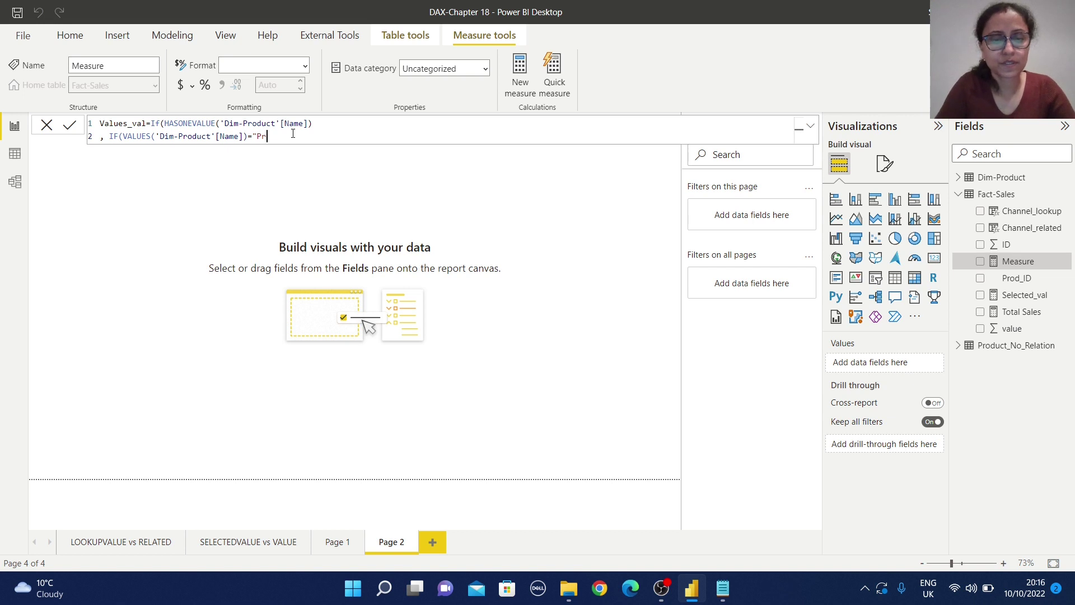
{"action": "type", "text": "od_3\""}
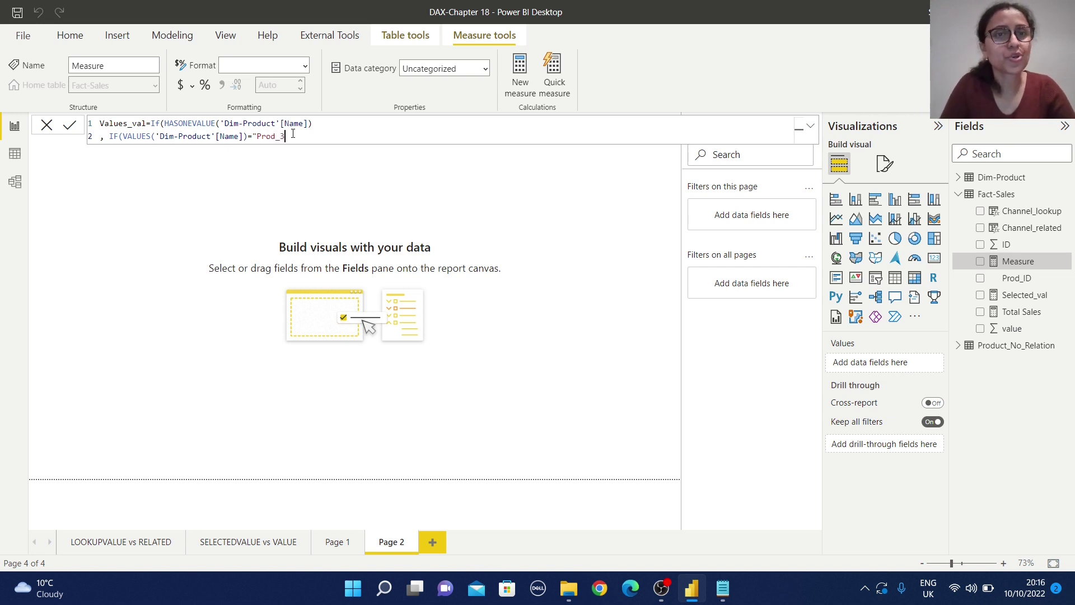
- Return [Total Sales]*0.16 from the nested IF, close both IF functions and commit the Values_val measure
{"action": "type", "text": ","}
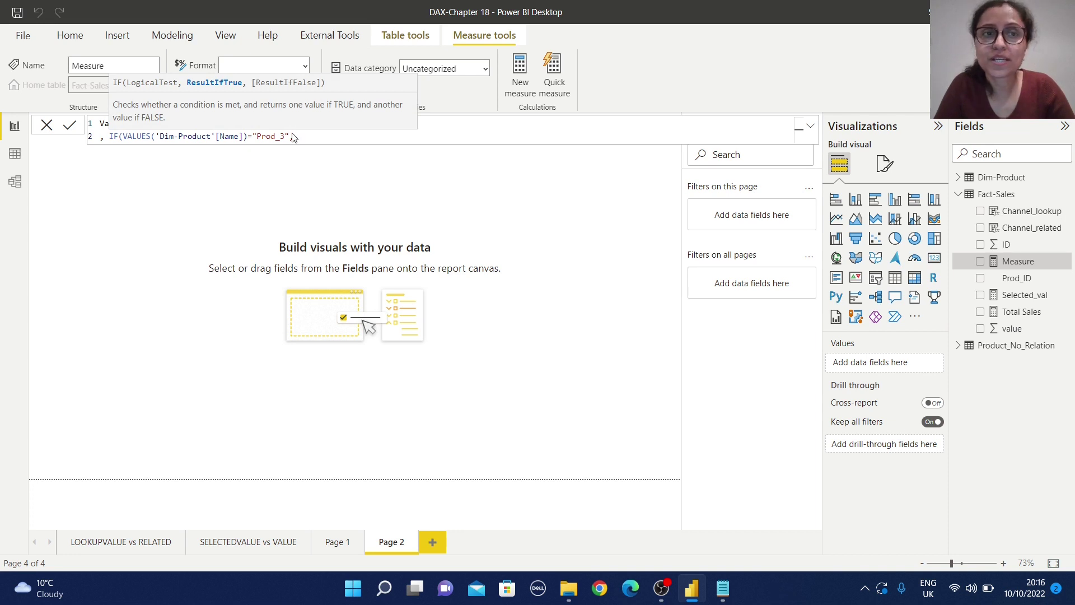
{"action": "type", "text": "[Total"}
{"action": "key", "text": "Tab"}
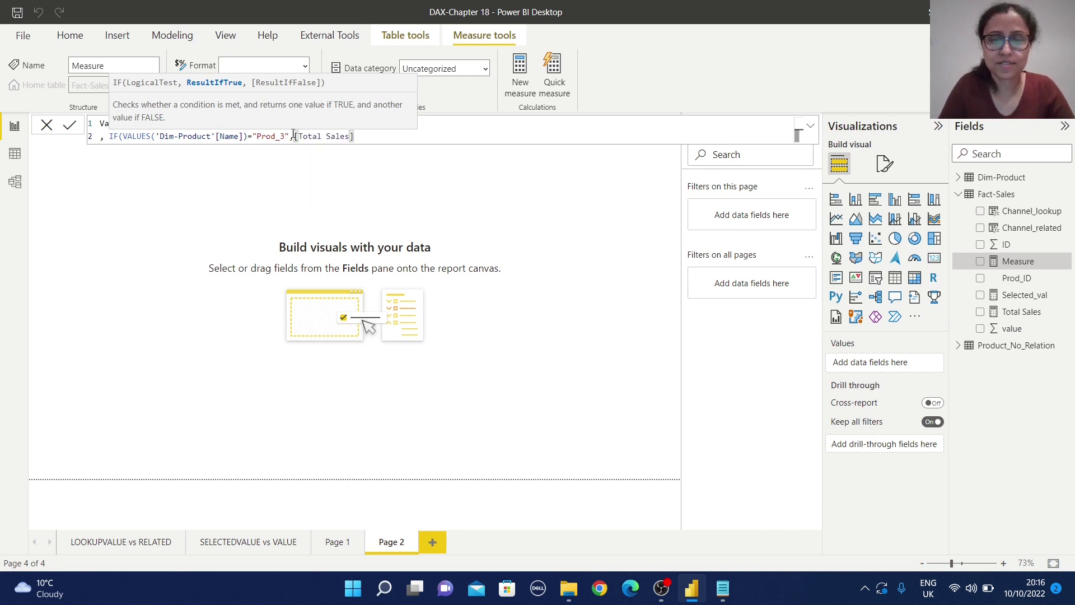
{"action": "type", "text": "*0.16"}
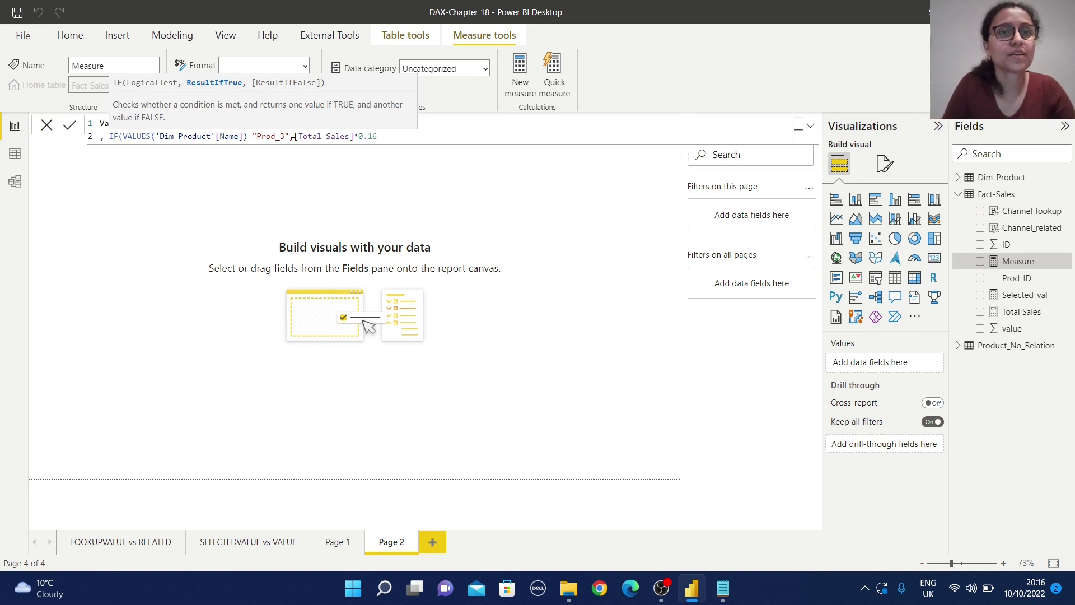
{"action": "type", "text": ")"}
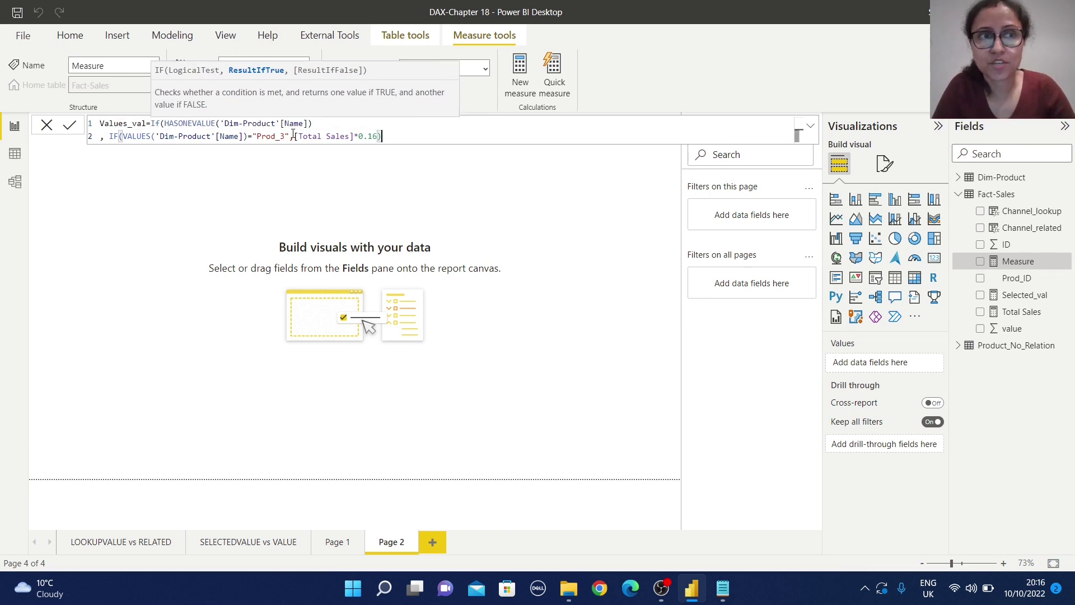
{"action": "key", "text": "alt+Tab"}
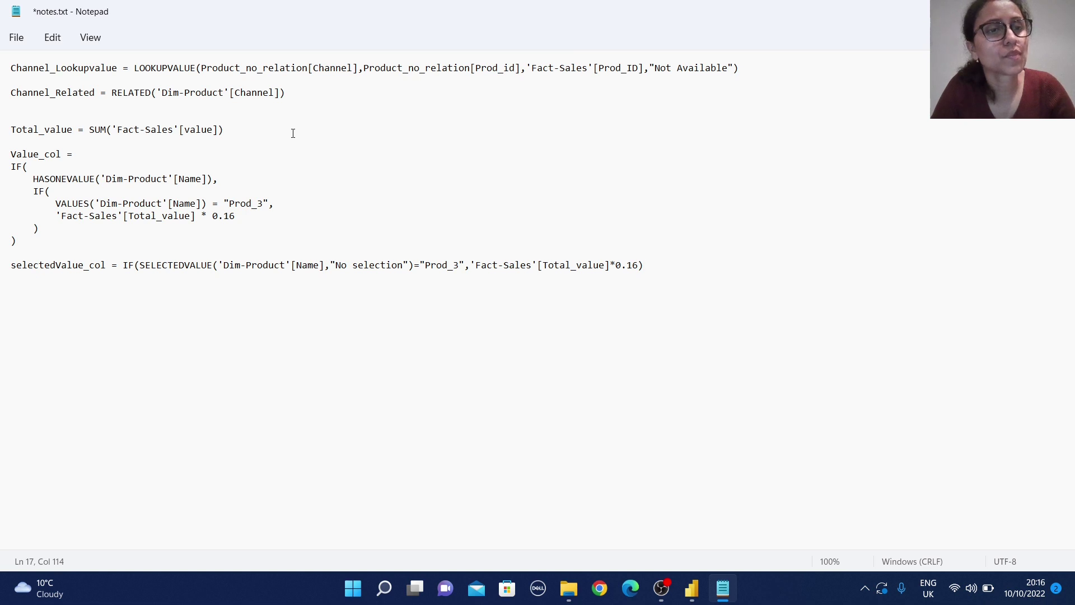
{"action": "key", "text": "alt+Tab"}
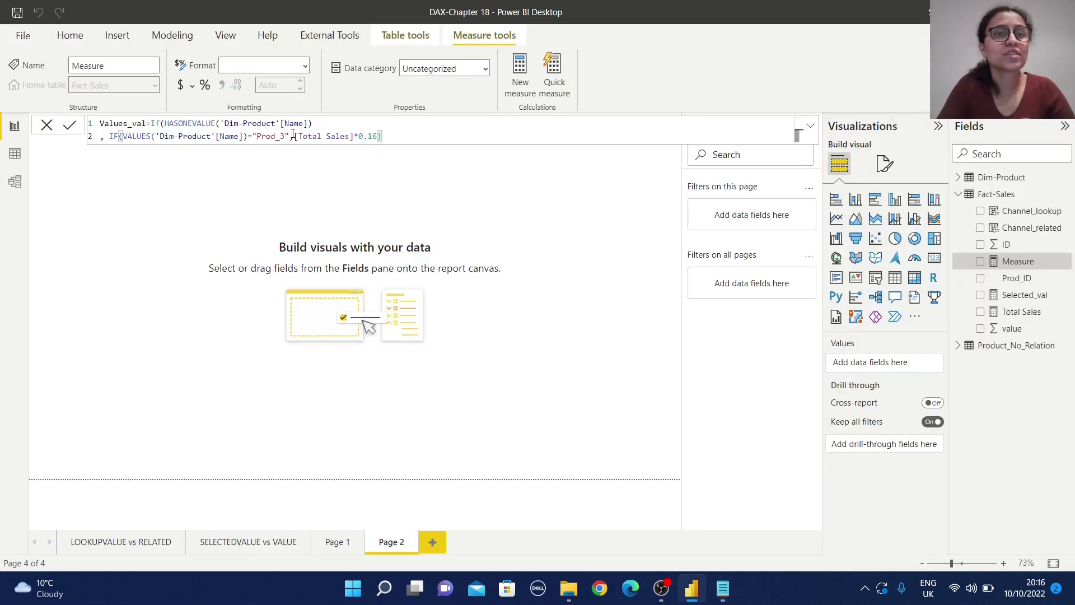
{"action": "type", "text": ")"}
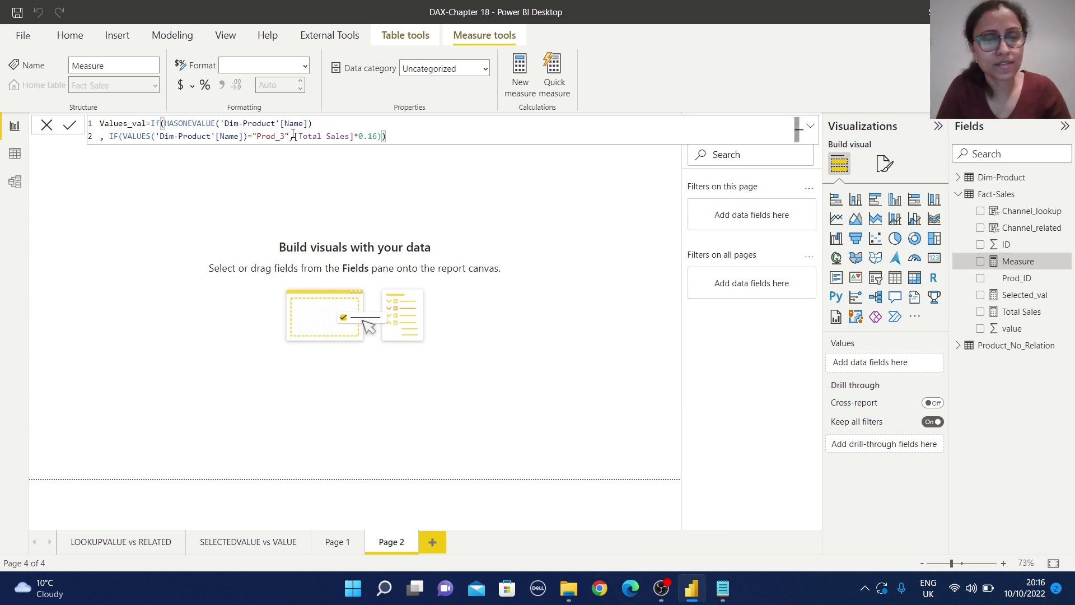
{"action": "key", "text": "shift+Return"}
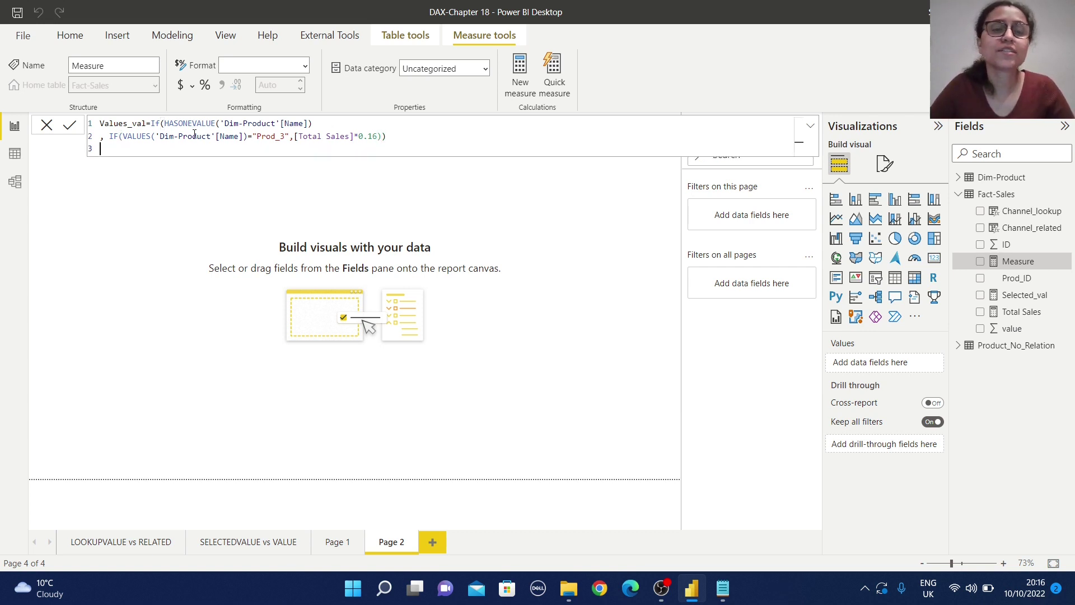
{"action": "left_click", "coordinate": [69, 126]}
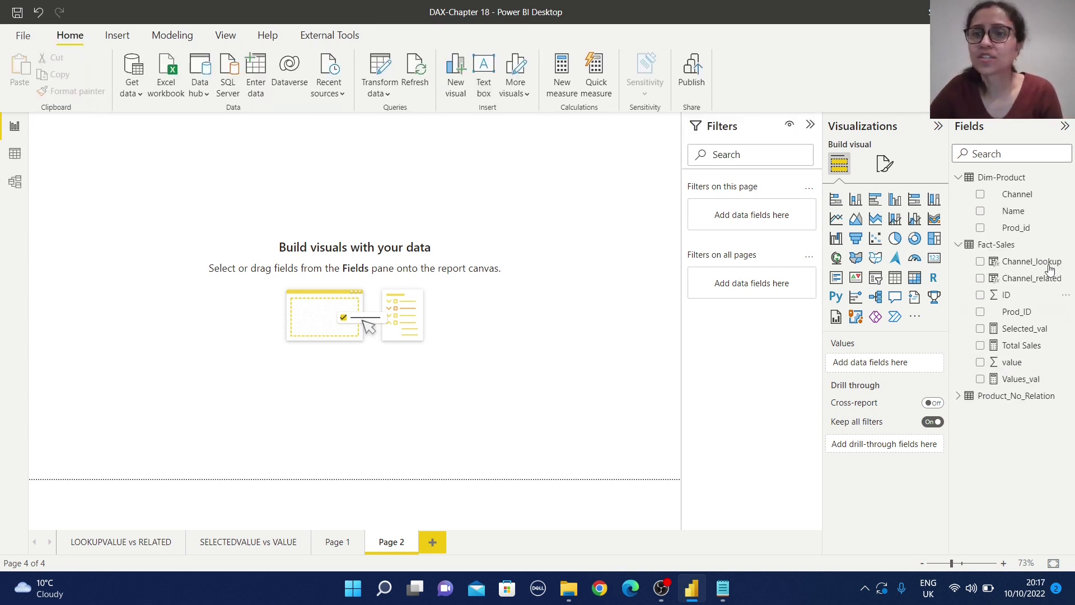
- Build a table of Dim-Product Name with Total Sales, Selected_val and Values_val, and enlarge it to fit all columns
{"action": "left_click", "coordinate": [981, 212]}
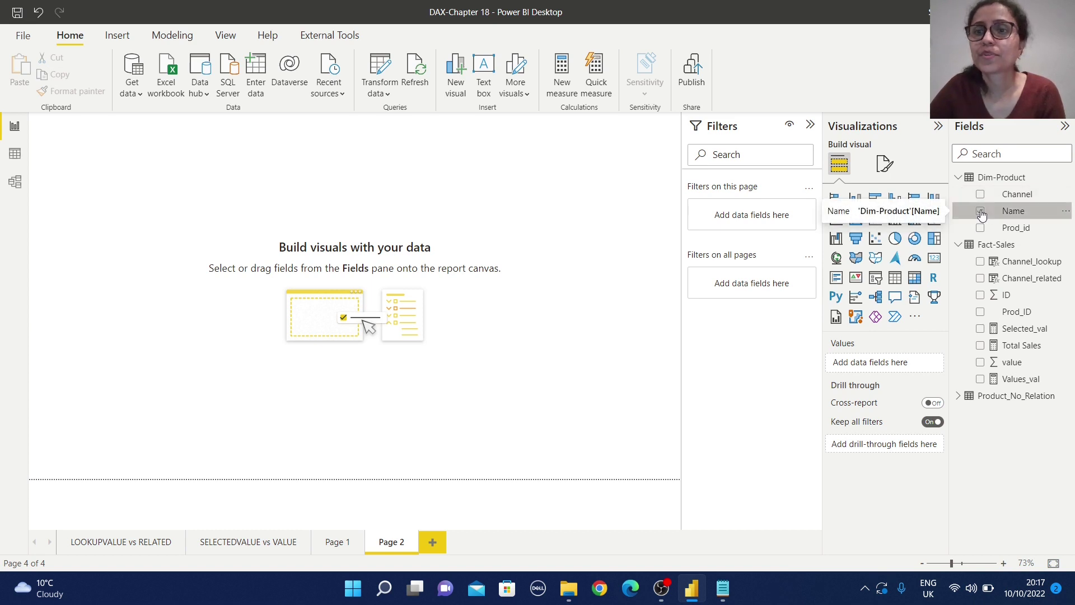
{"action": "left_click_drag", "start_coordinate": [154, 245], "coordinate": [268, 344]}
{"action": "left_click", "coordinate": [980, 346]}
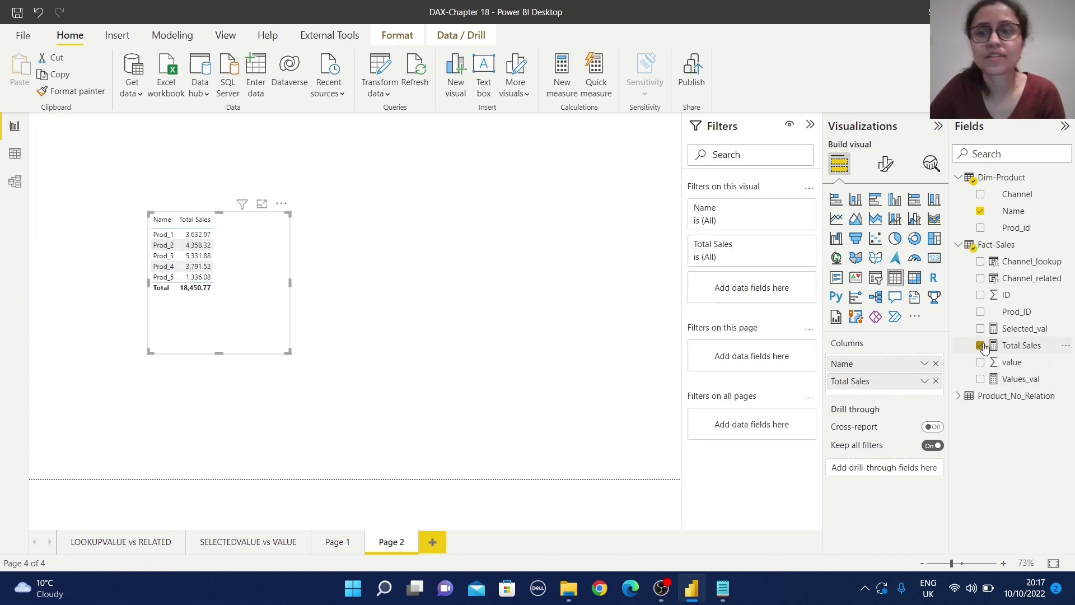
{"action": "left_click", "coordinate": [980, 330]}
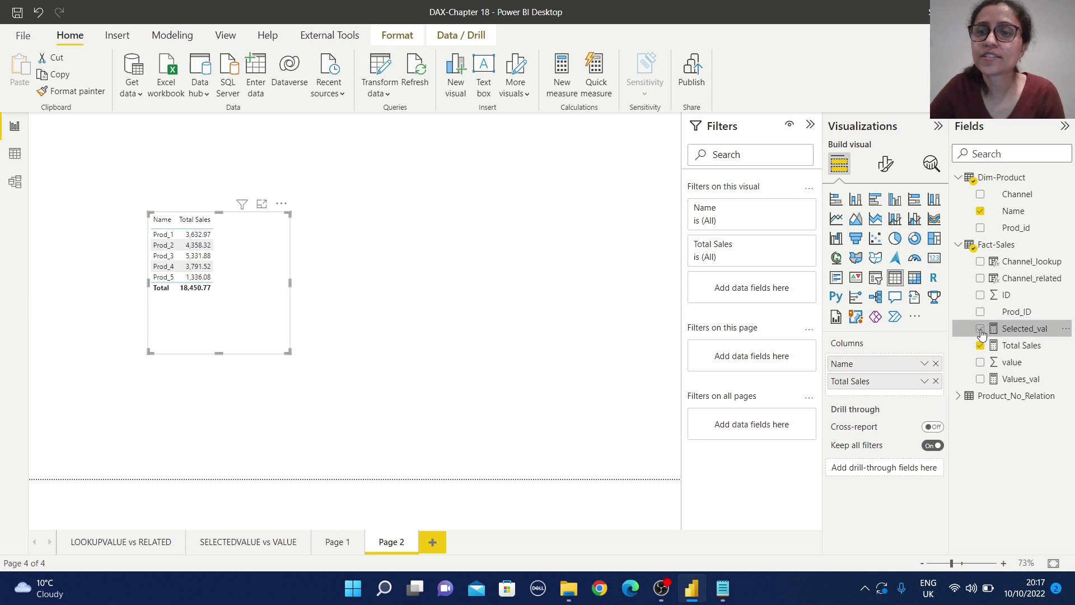
{"action": "left_click", "coordinate": [980, 381]}
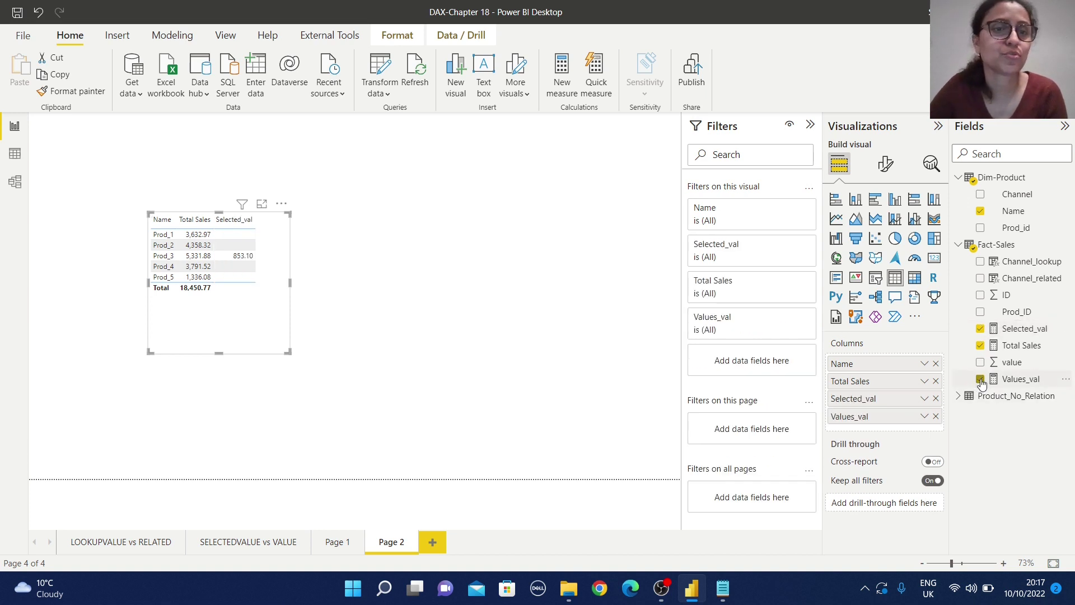
{"action": "left_click_drag", "start_coordinate": [290, 351], "coordinate": [433, 368]}
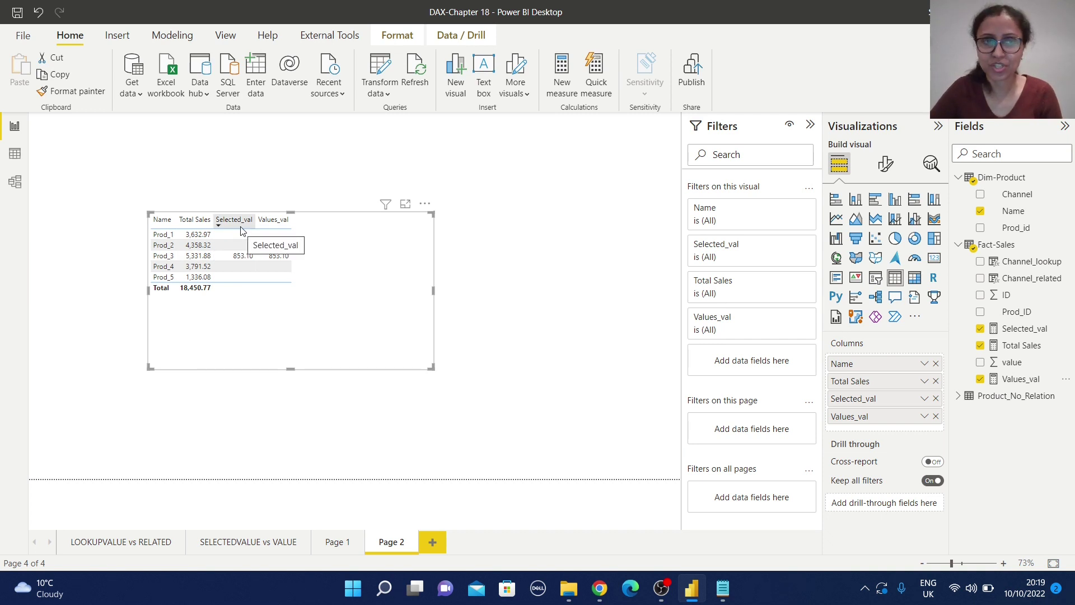
- Examine the formulas of the Selected_val and Values_val measures to compare the two approaches
{"action": "left_click", "coordinate": [1024, 329]}
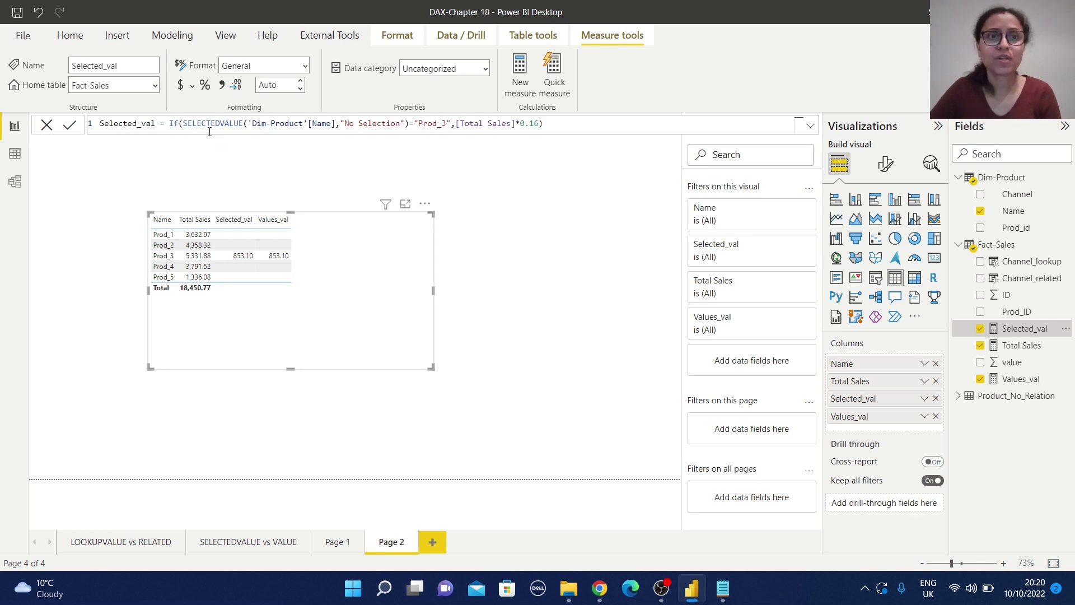
{"action": "left_click", "coordinate": [1025, 384]}
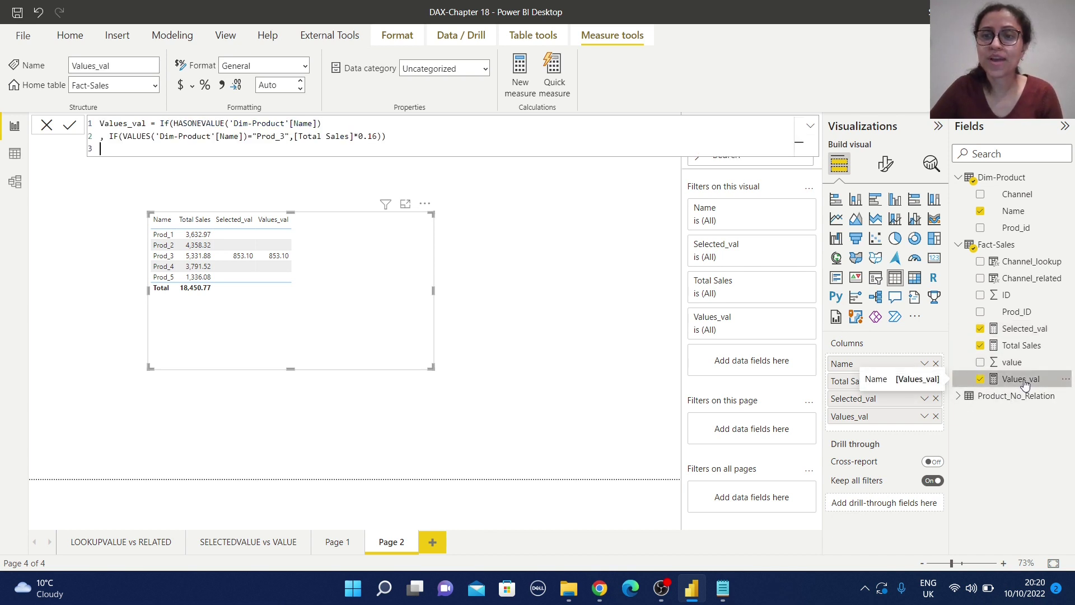